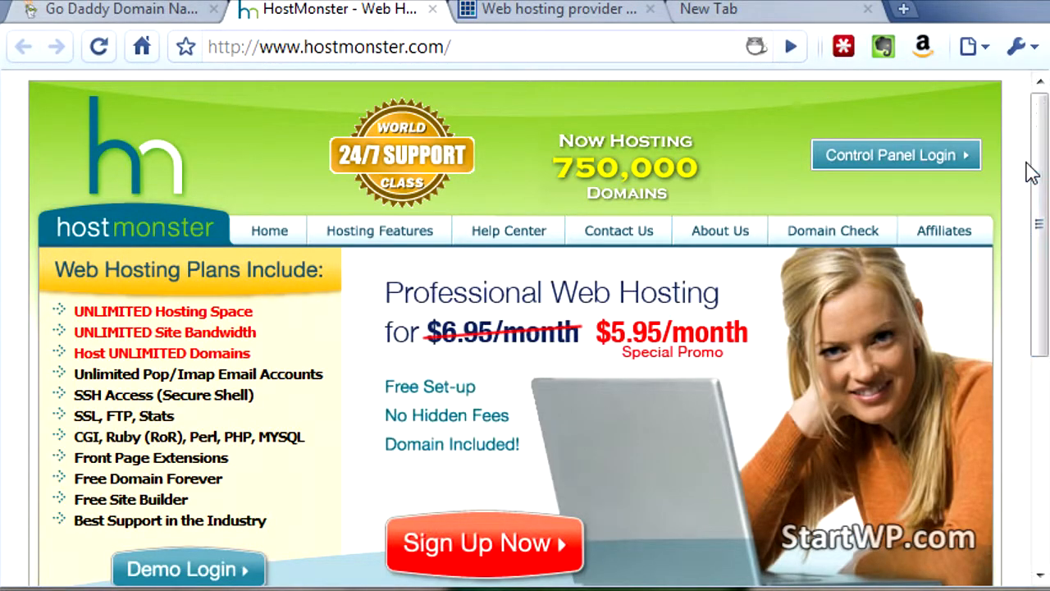
- Start the HostMonster sign-up and enter beginwordpress.com as the already-owned domain
left_click_drag(1039, 175, 1041, 207)
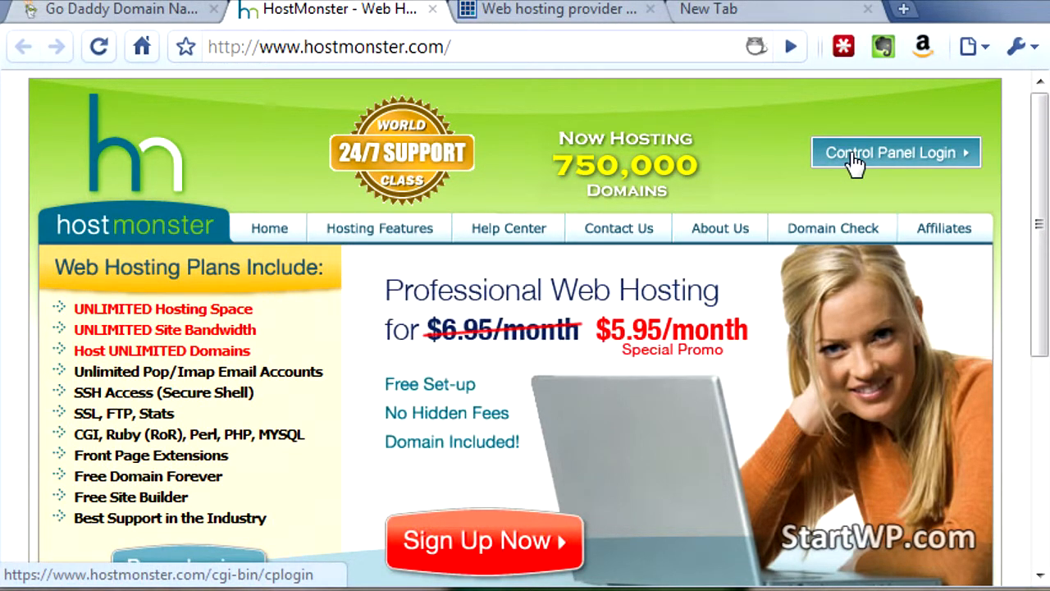
scroll(411, 232, "down", 3)
left_click(467, 328)
left_click(448, 398)
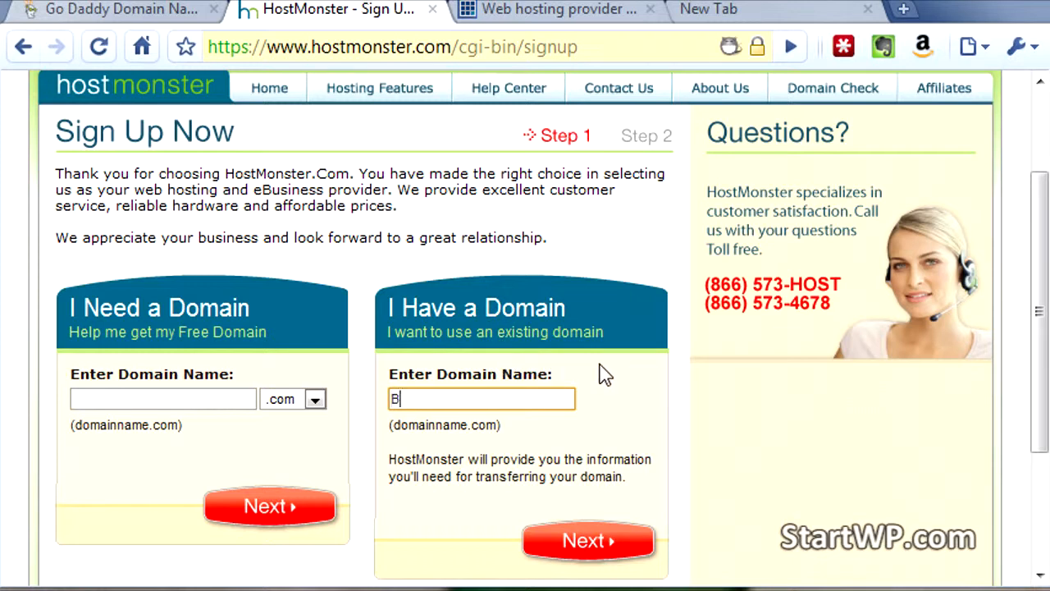
type("B")
key("BackSpace")
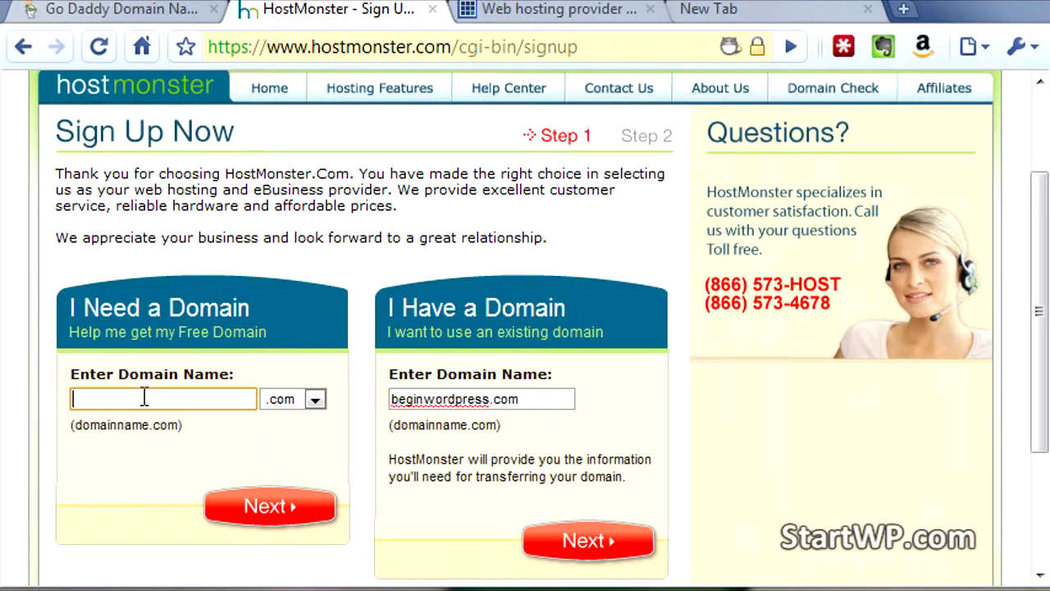
left_click(563, 399)
- Continue to the account information step and point out the required-field errors, like First Name
left_click(603, 548)
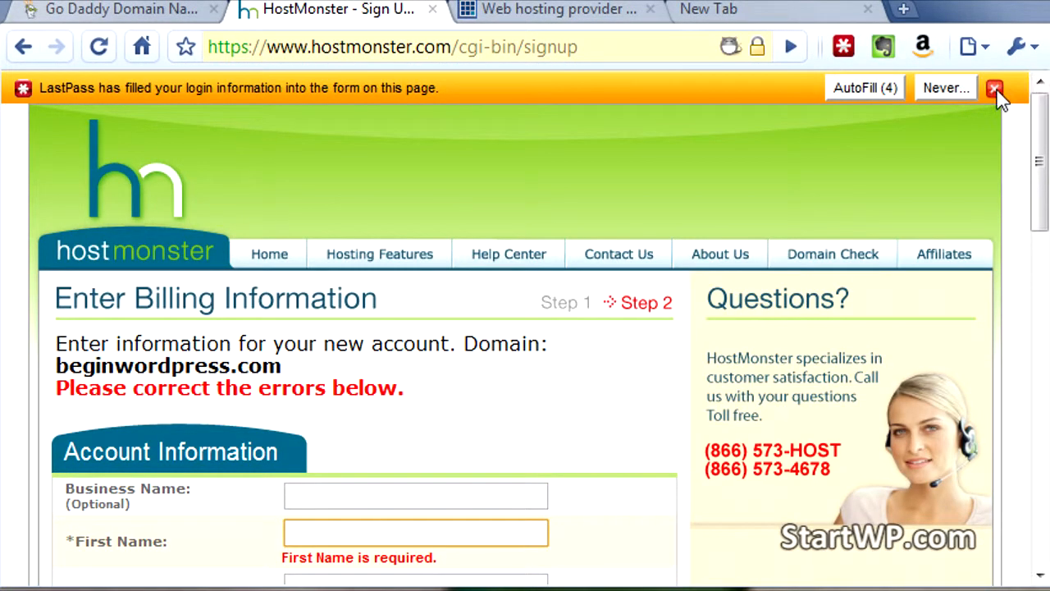
left_click(993, 89)
scroll(497, 328, "down", 3)
left_click_drag(62, 215, 403, 227)
left_click(403, 227)
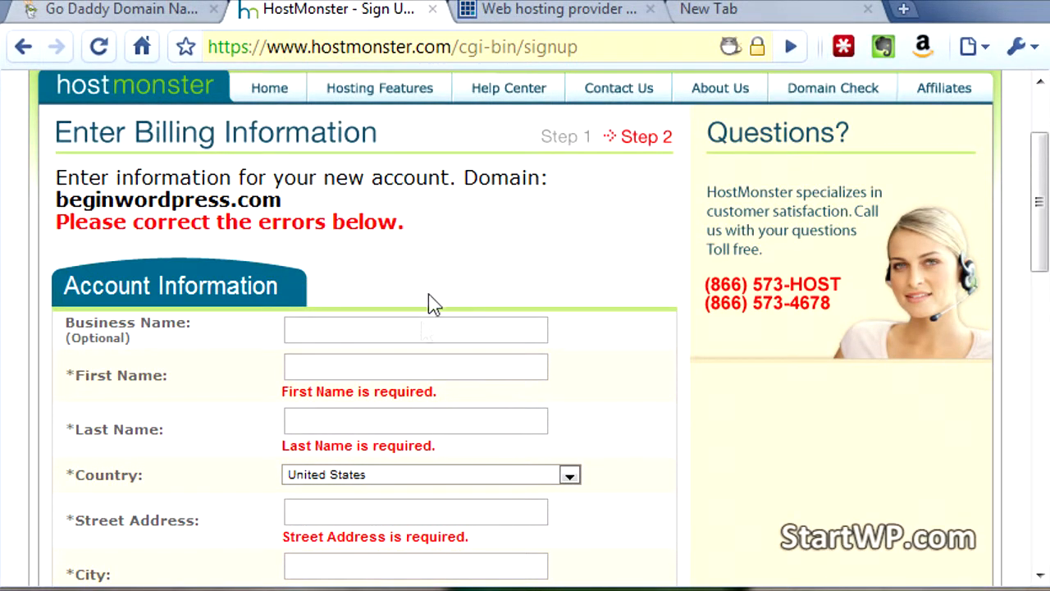
left_click_drag(453, 380, 284, 397)
left_click(284, 397)
scroll(569, 347, "down", 6)
scroll(570, 347, "up", 8)
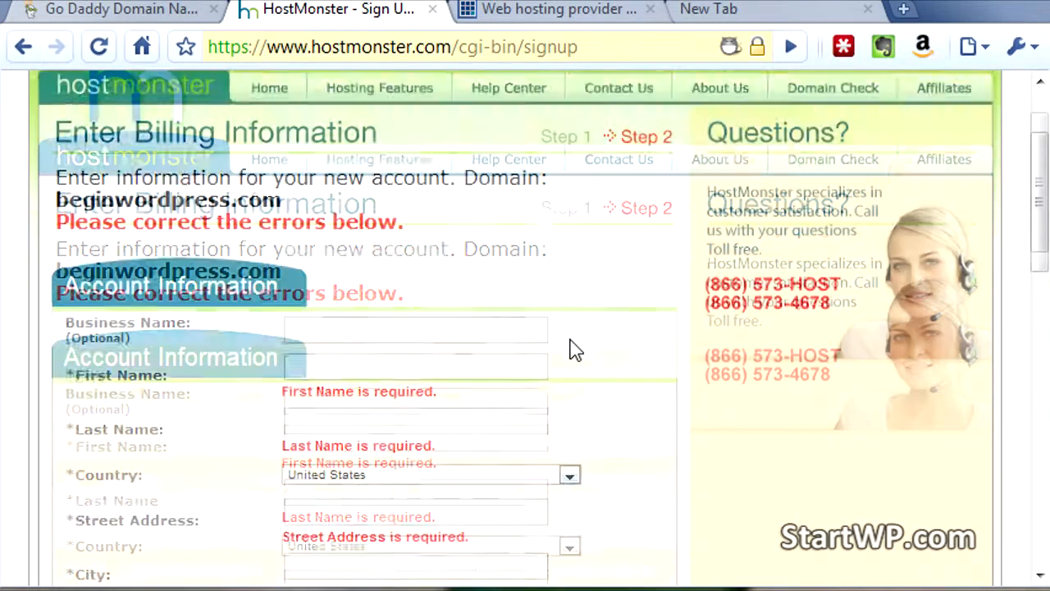
scroll(228, 370, "down", 3)
- Review the optional business name field and keep the 12 Months account plan
left_click(323, 261)
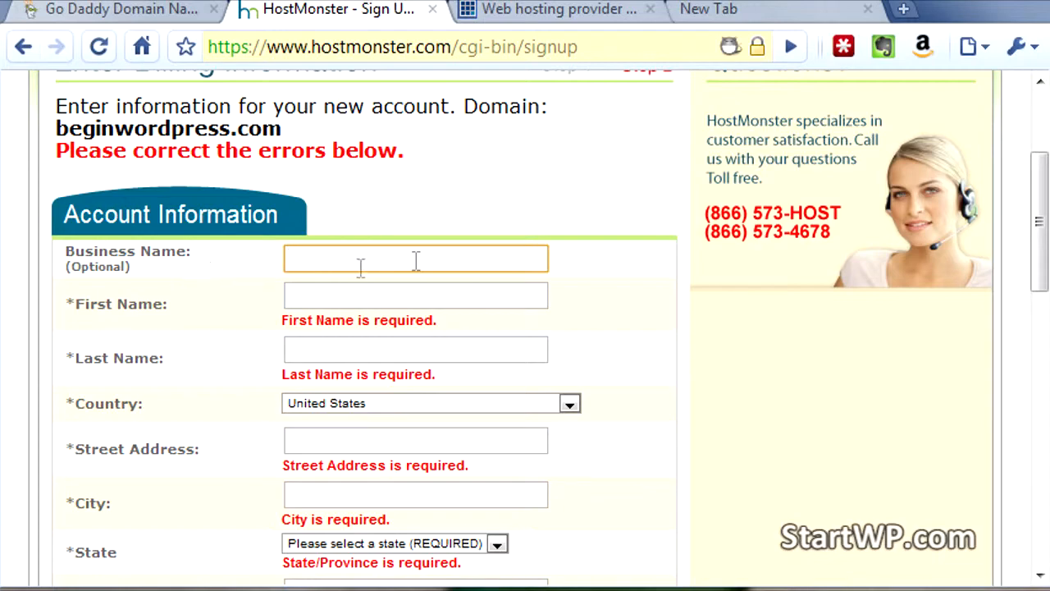
scroll(483, 354, "down", 12)
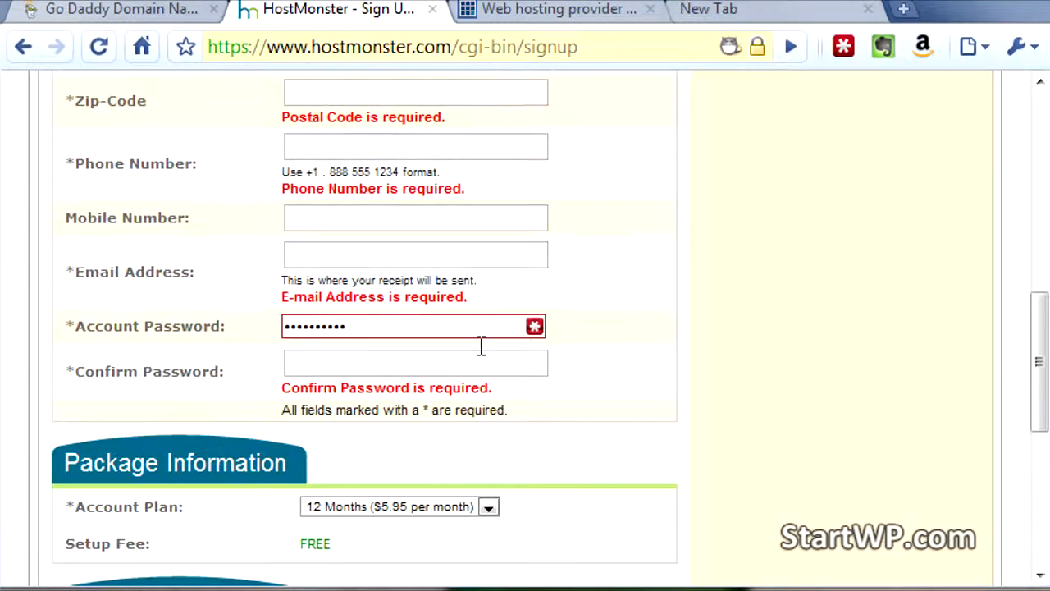
scroll(482, 354, "down", 3)
left_click(419, 295)
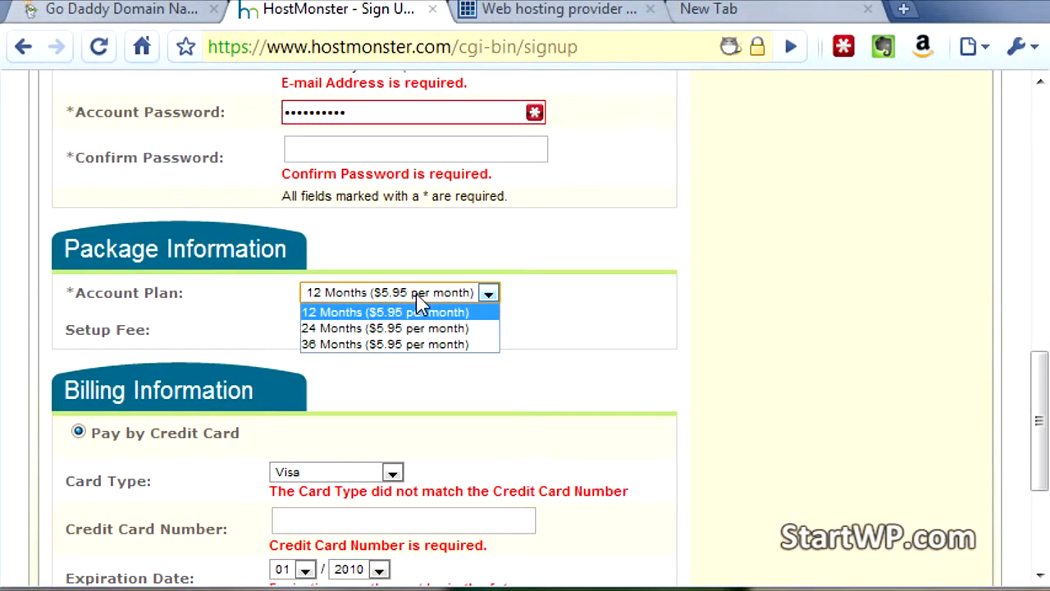
left_click(449, 311)
scroll(351, 262, "down", 5)
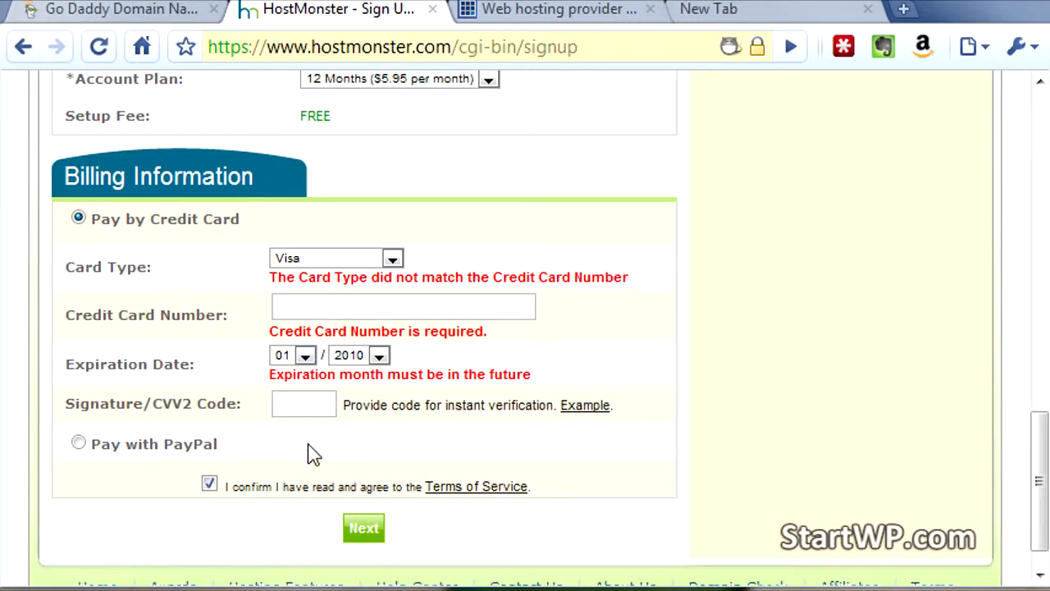
- Toggle payment between PayPal and credit card, then try submitting the billing form
left_click(79, 443)
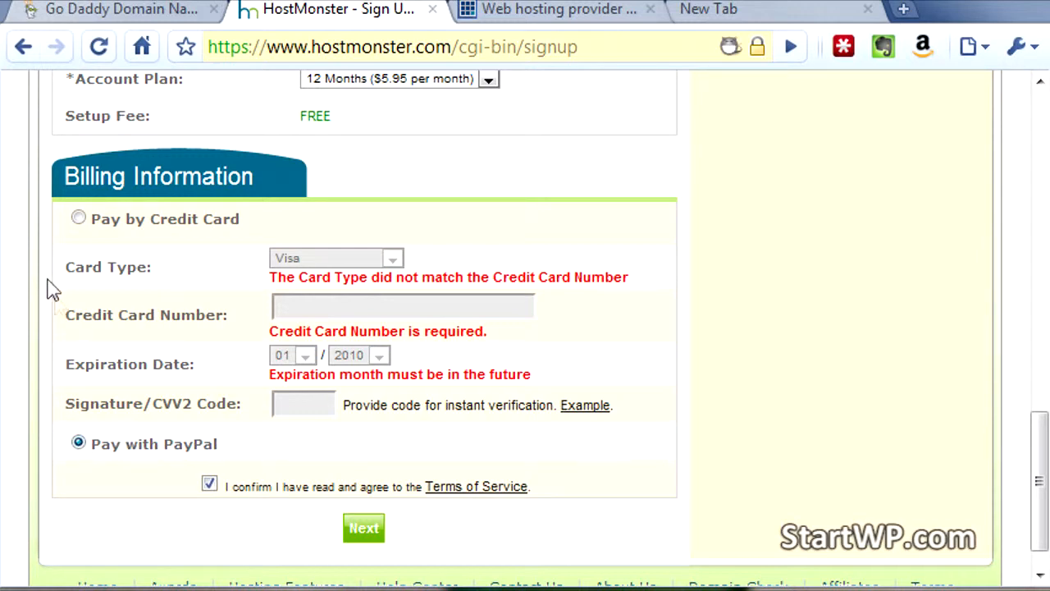
left_click(78, 219)
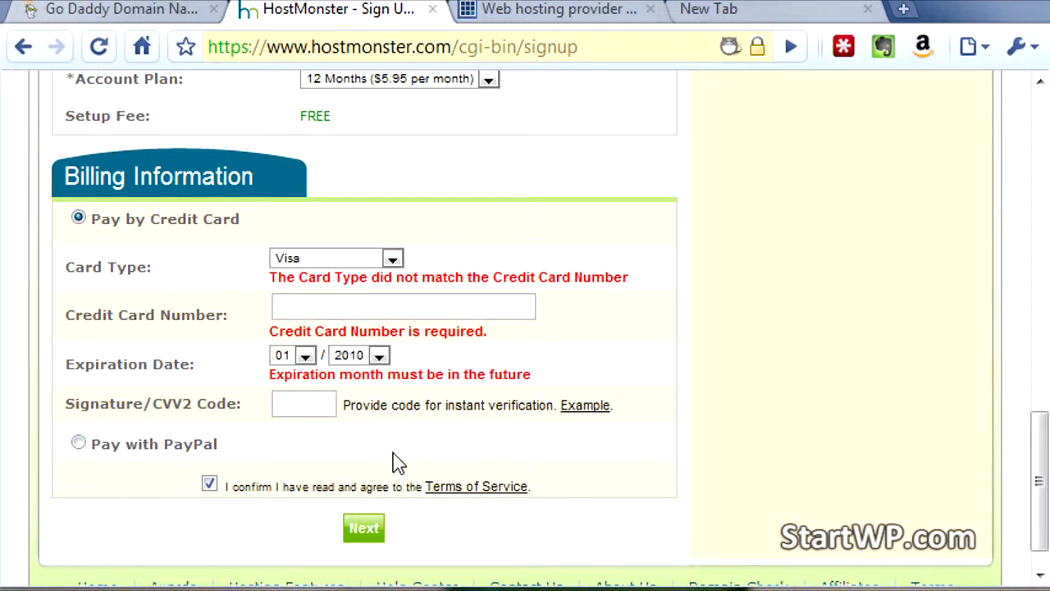
scroll(542, 476, "down", 1)
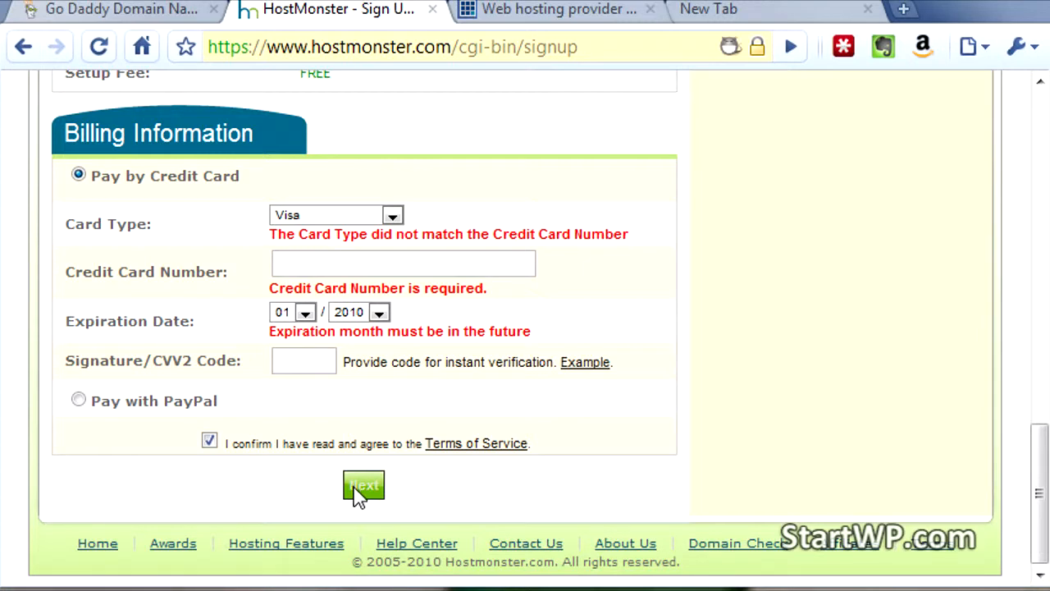
left_click(363, 487)
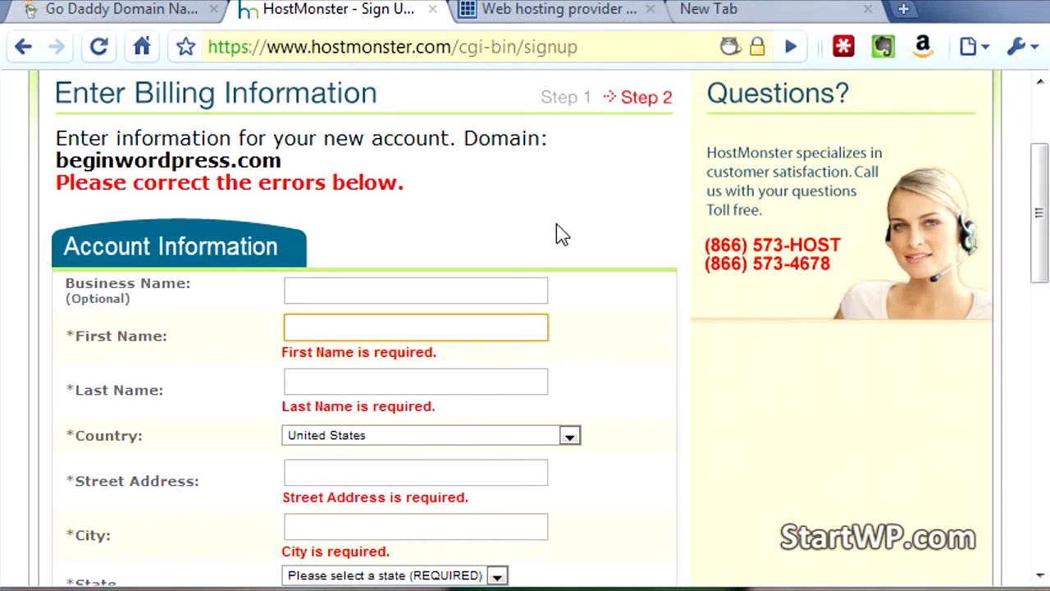
scroll(468, 192, "up", 4)
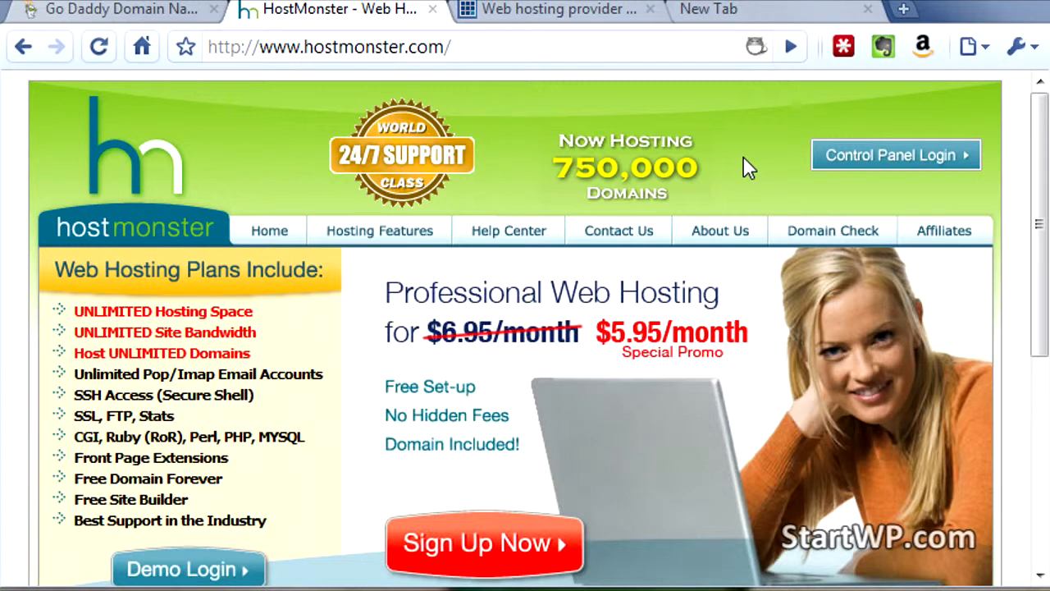
- Sign in at the Control Panel Login with the autofilled domain and password
left_click(868, 162)
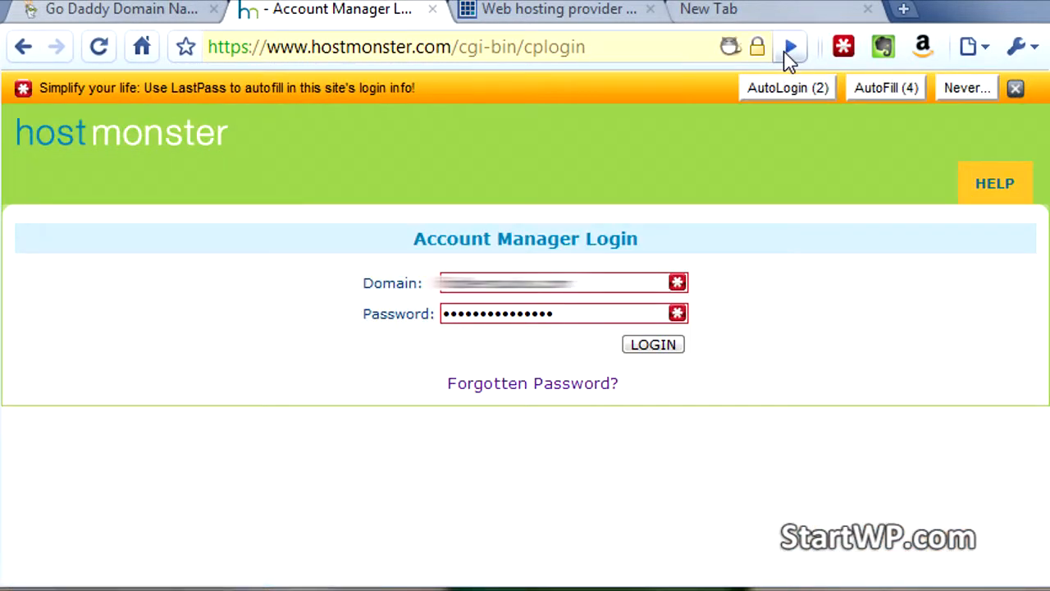
left_click(1017, 89)
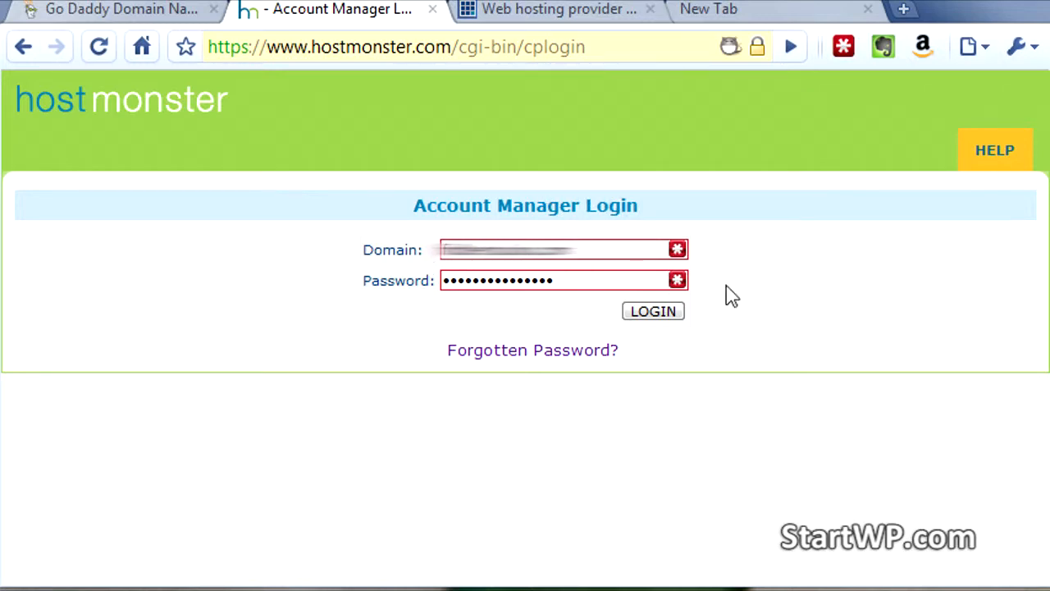
left_click(653, 316)
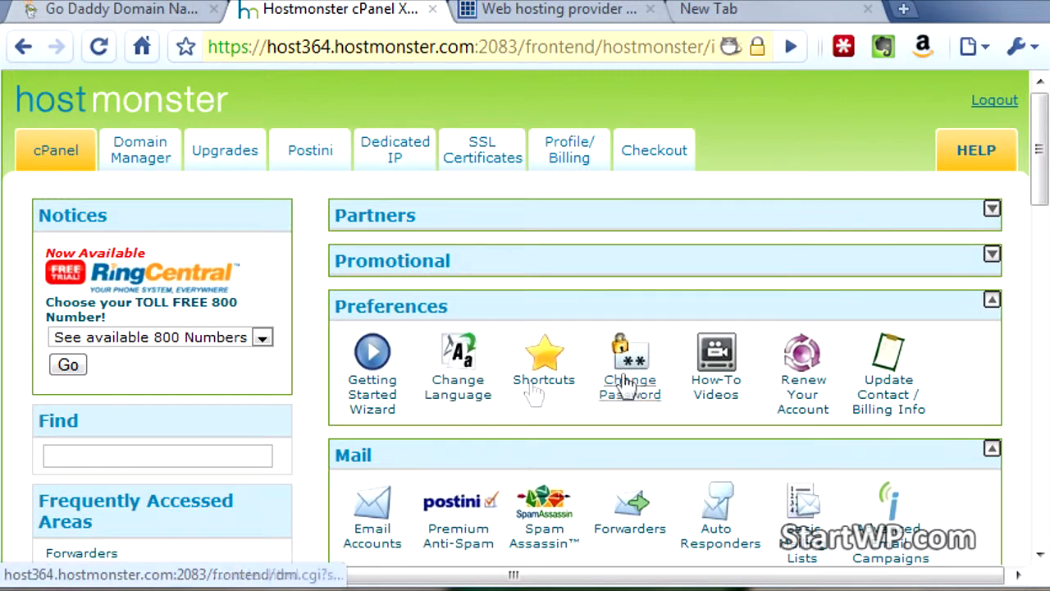
- Expand the Partners section on the cPanel home page
left_click(991, 211)
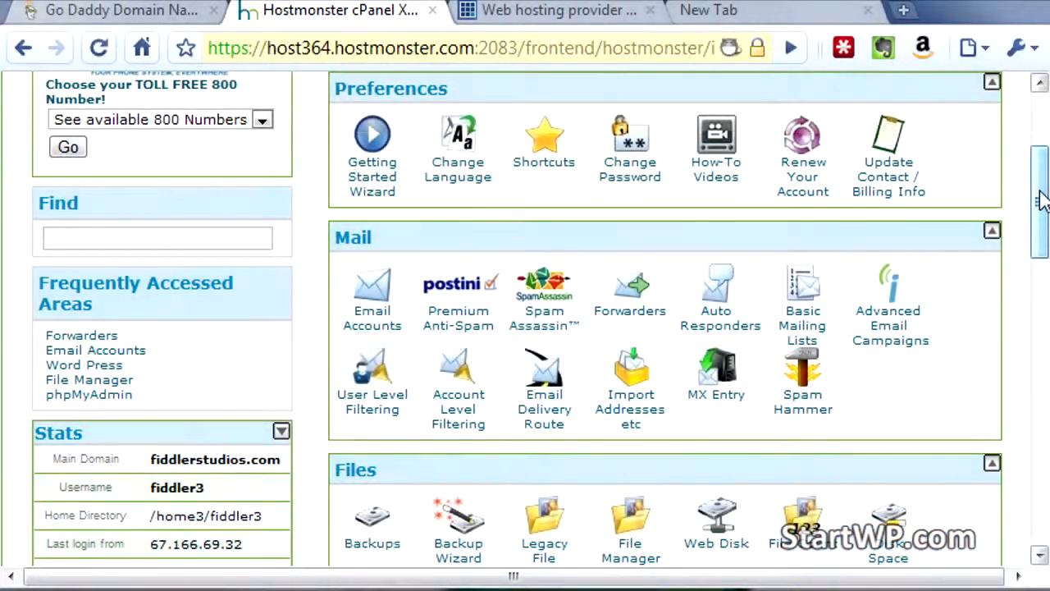
mouse_move(1040, 208)
left_mouse_down()
mouse_move(1042, 406)
mouse_move(1044, 203)
left_mouse_up()
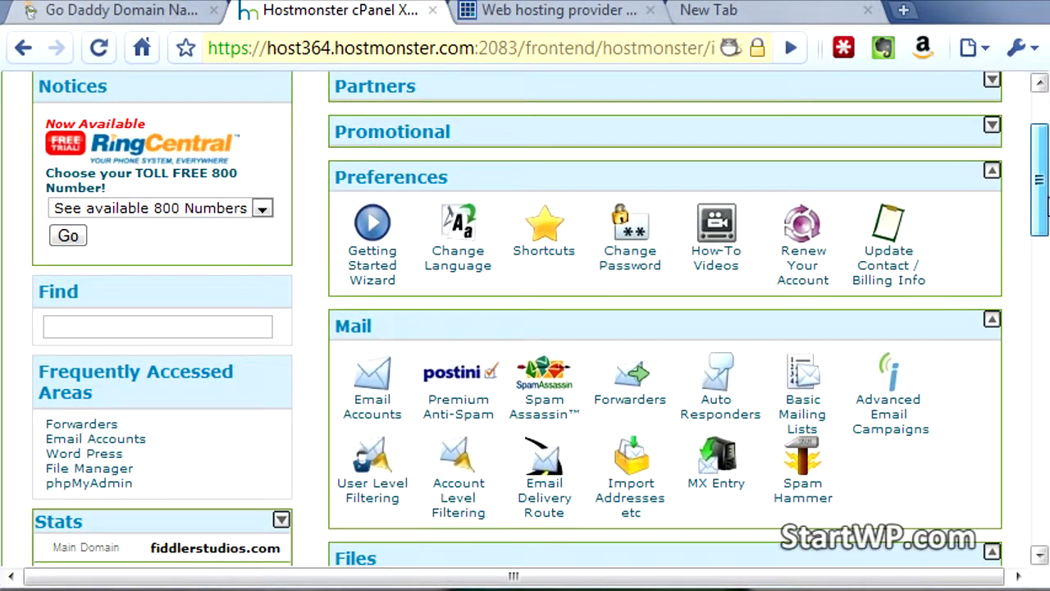
- Dismiss the SimpleScripts security notice and launch WordPress from cPanel's Software / Services
left_click(991, 170)
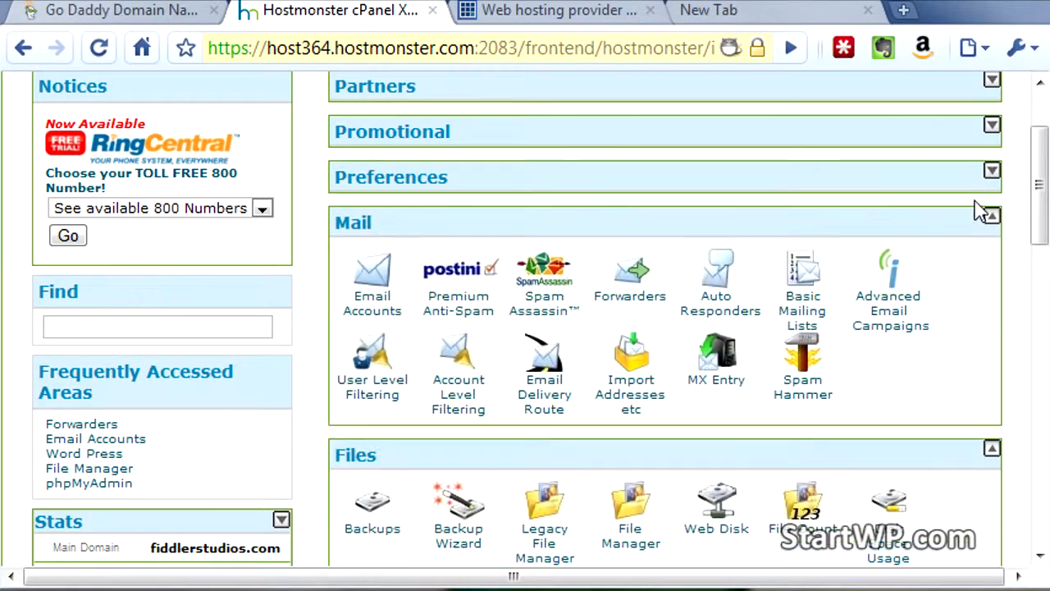
left_click_drag(1043, 206, 1042, 295)
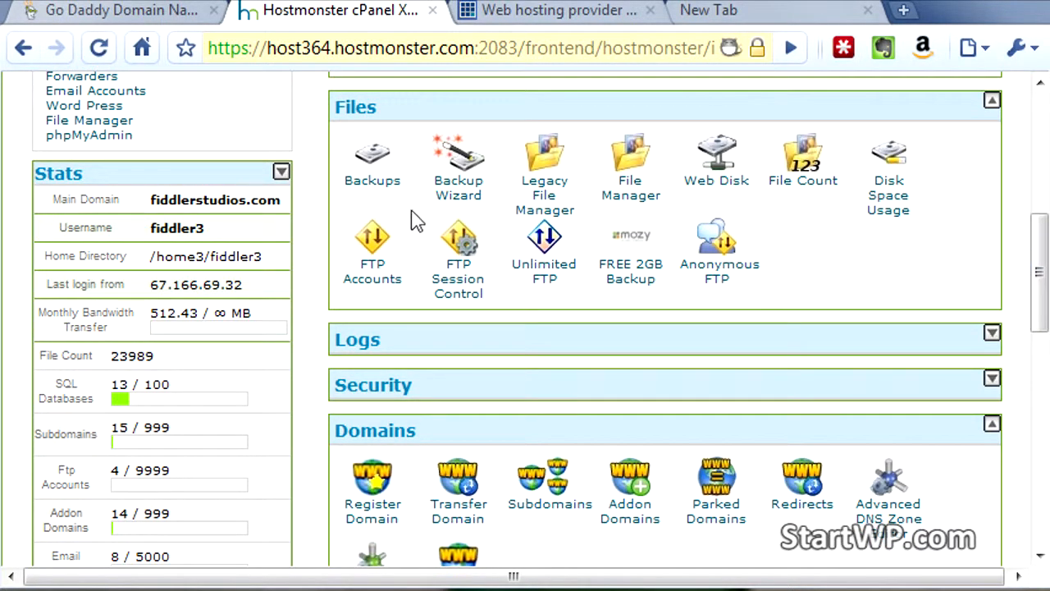
left_click_drag(1041, 243, 1040, 292)
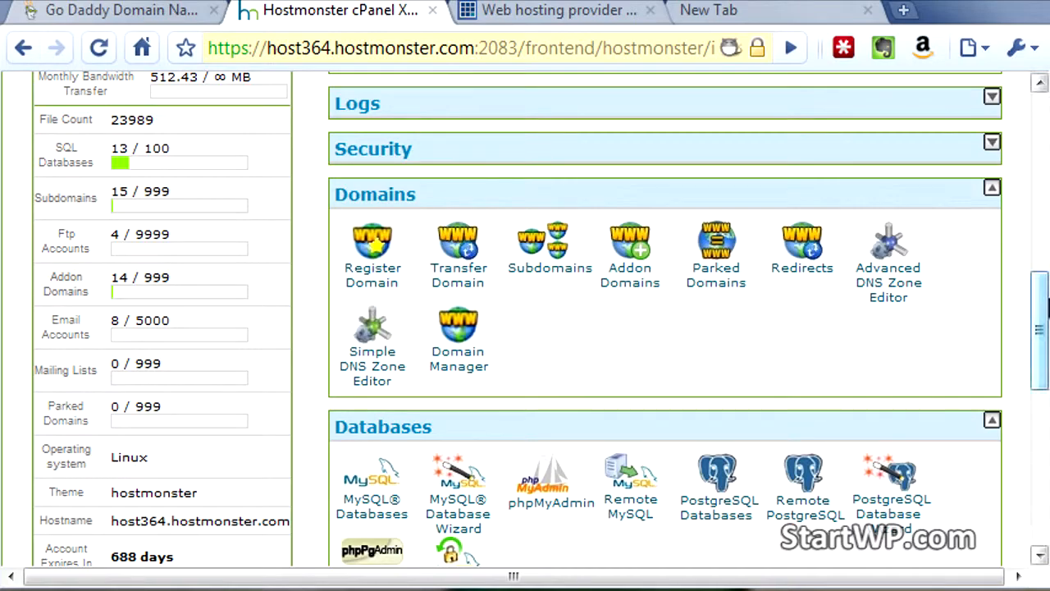
mouse_move(1042, 318)
left_mouse_down()
mouse_move(1040, 406)
mouse_move(1040, 316)
left_mouse_up()
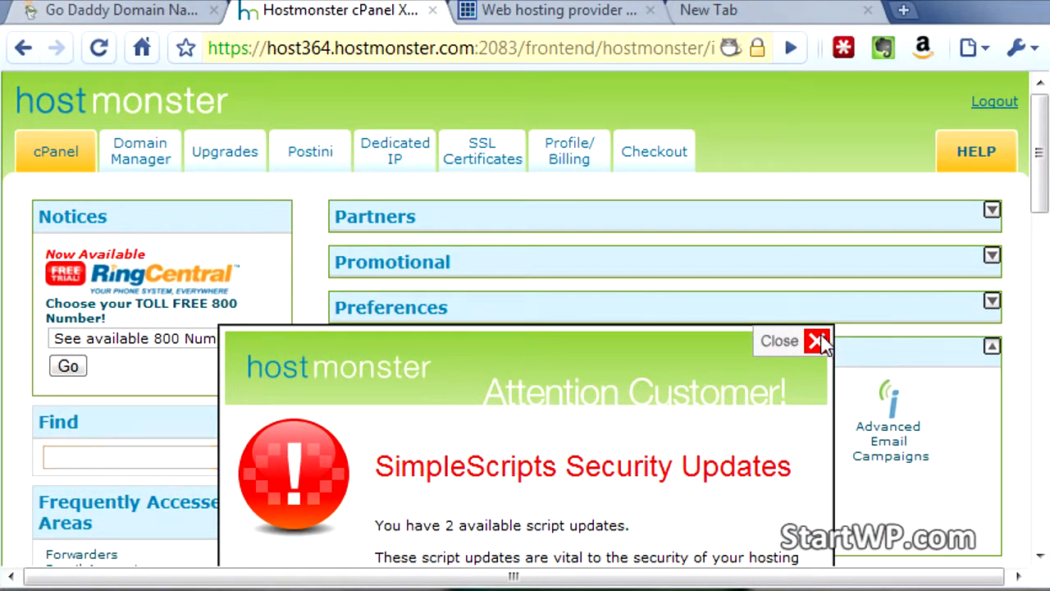
left_click(799, 342)
left_click_drag(1038, 155, 1035, 435)
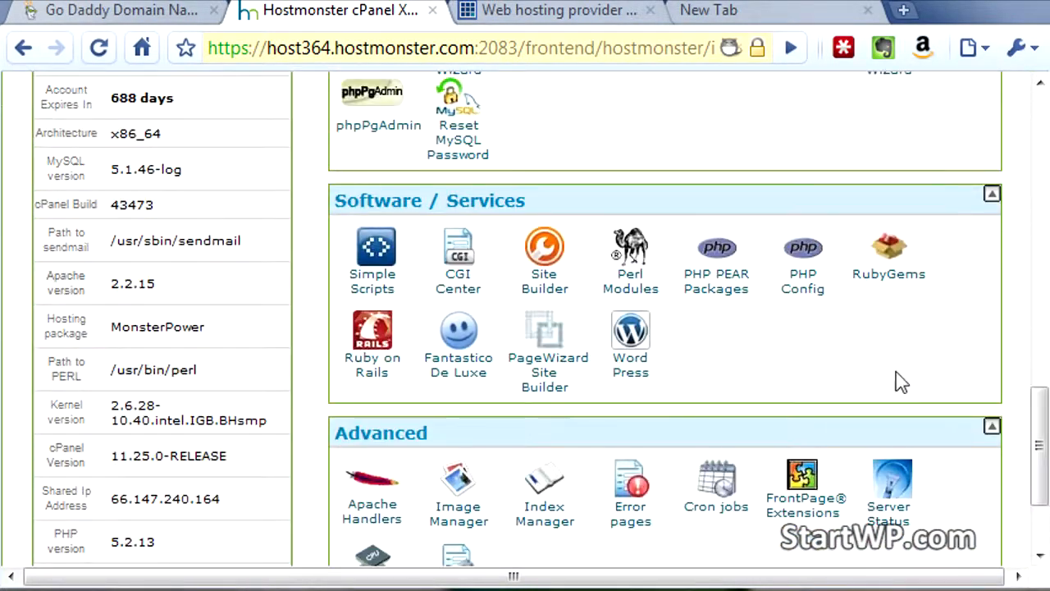
left_click(638, 347)
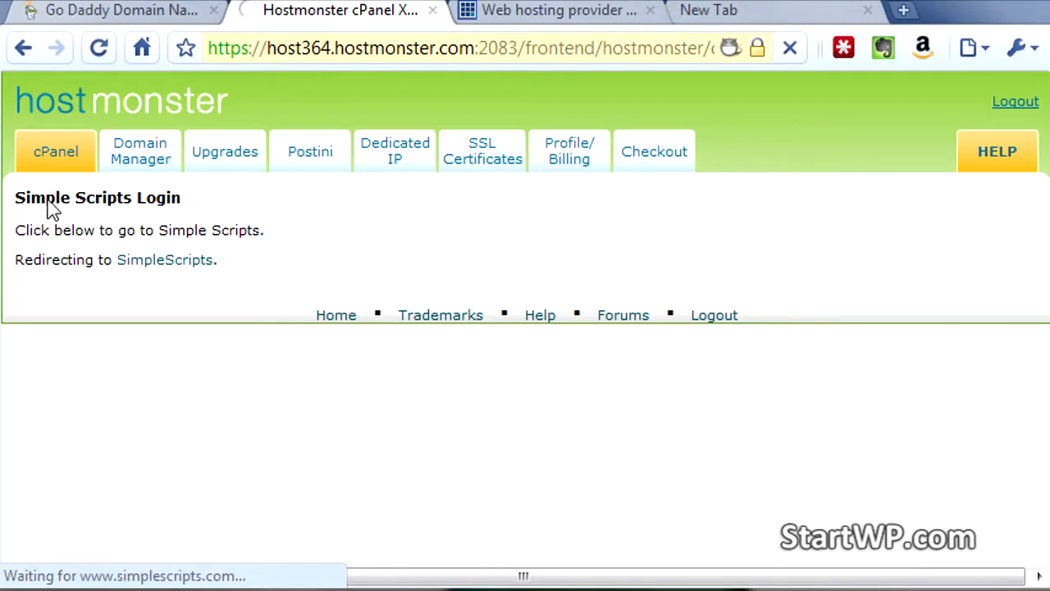
left_click_drag(1040, 206, 1041, 322)
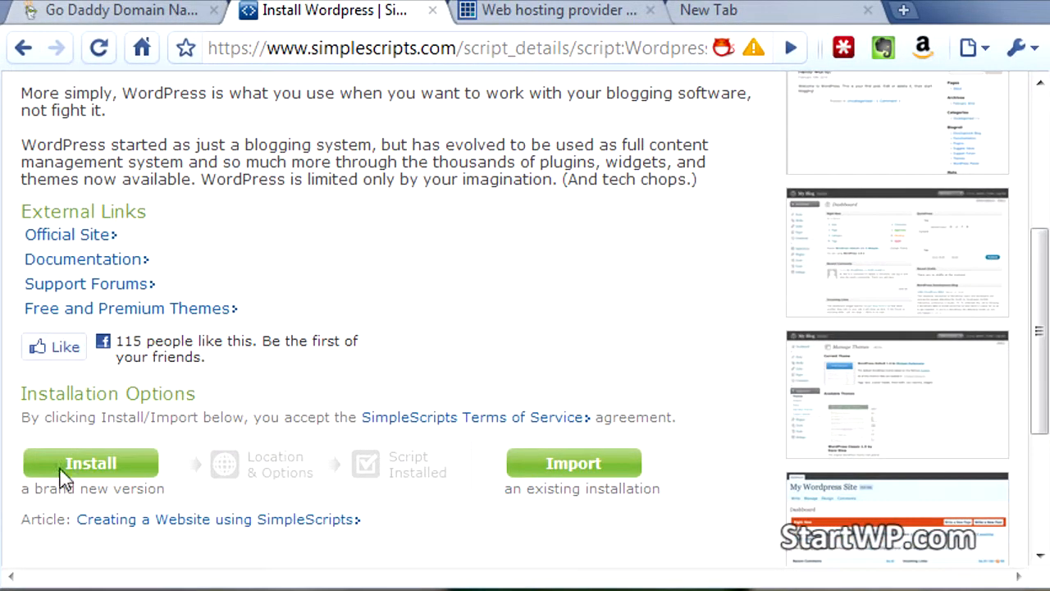
left_click(90, 465)
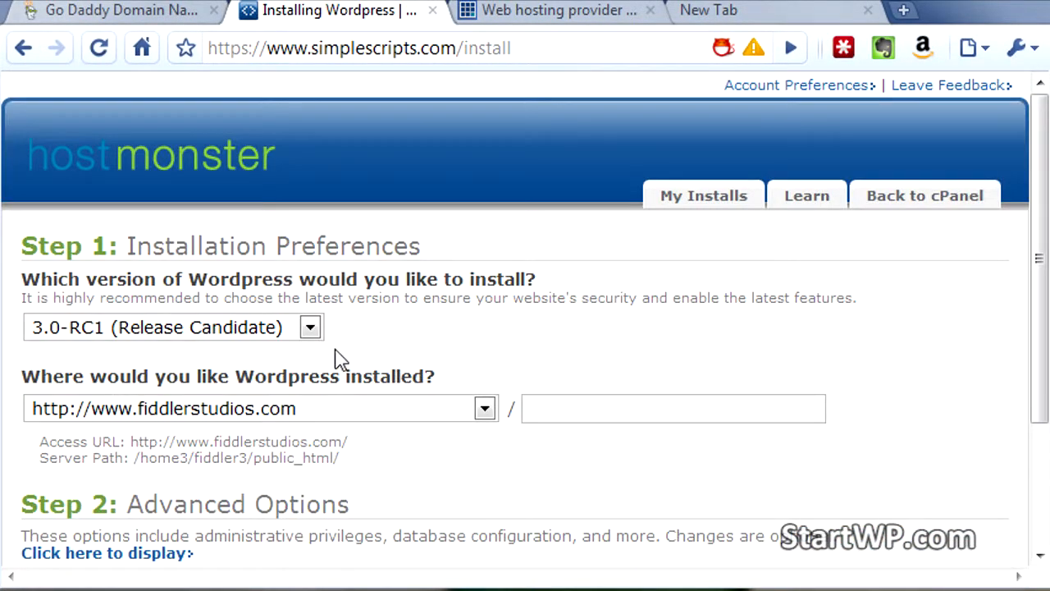
left_click(311, 330)
left_click(311, 330)
left_click(311, 329)
left_click(311, 332)
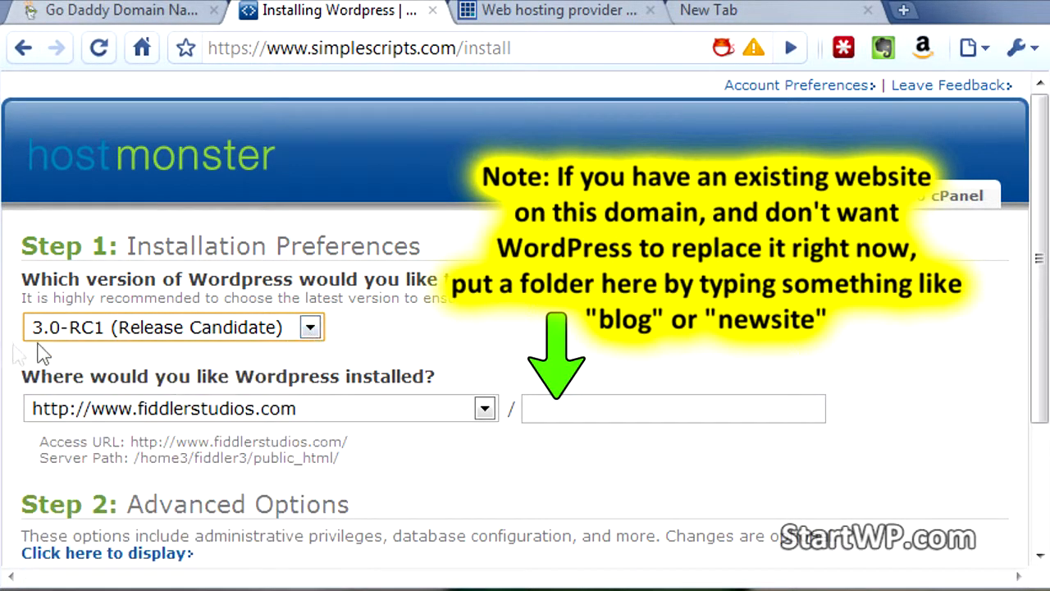
left_click(205, 407)
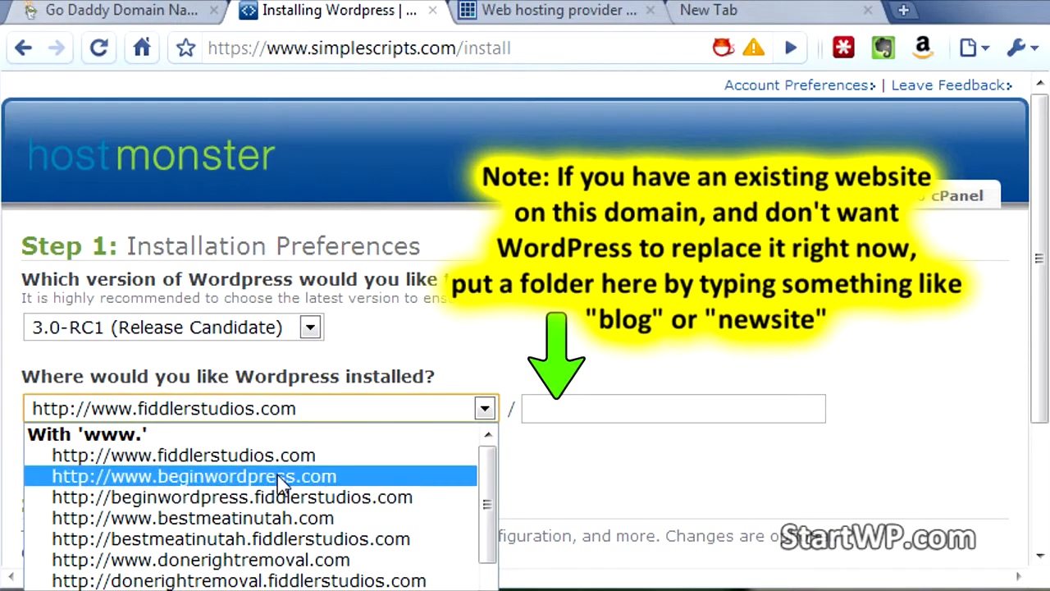
left_click(279, 473)
left_click(587, 409)
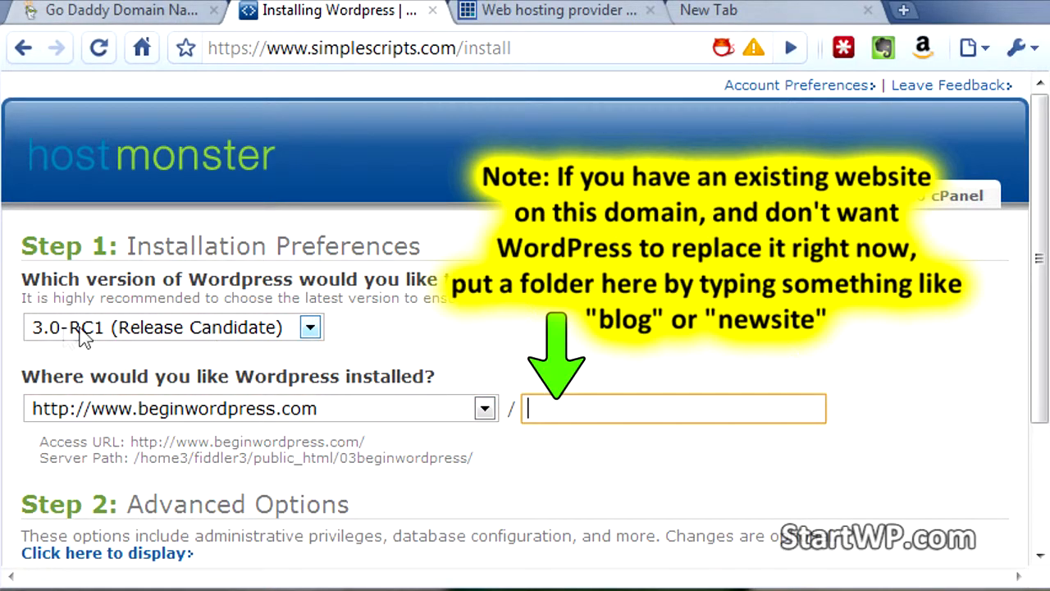
- Accept the GPLv2 license terms, keeping the version at 3.0-RC1
left_click_drag(1040, 239, 1022, 338)
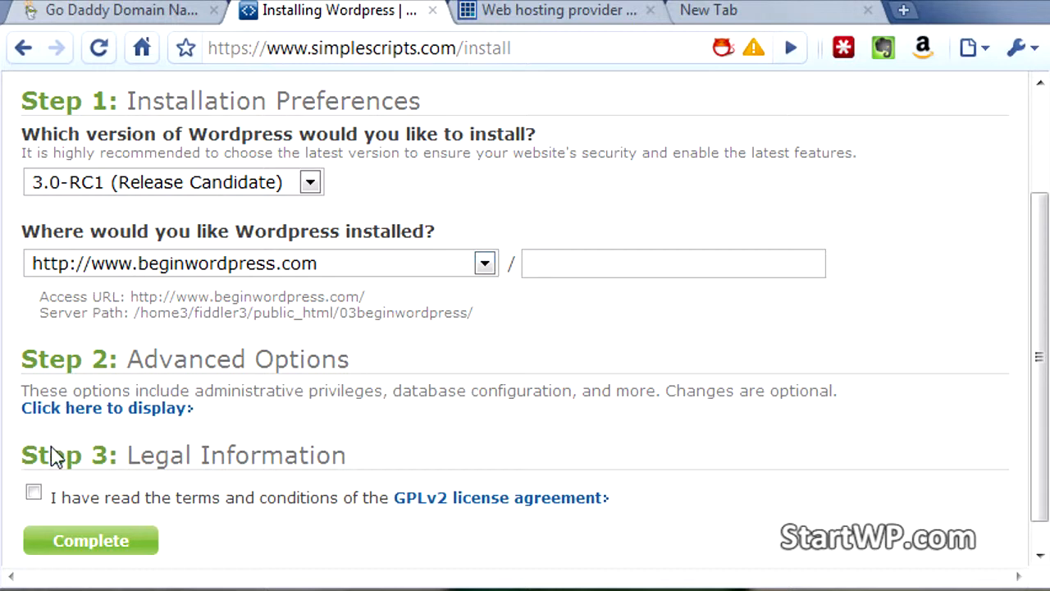
left_click(39, 493)
left_click(107, 185)
left_click(106, 228)
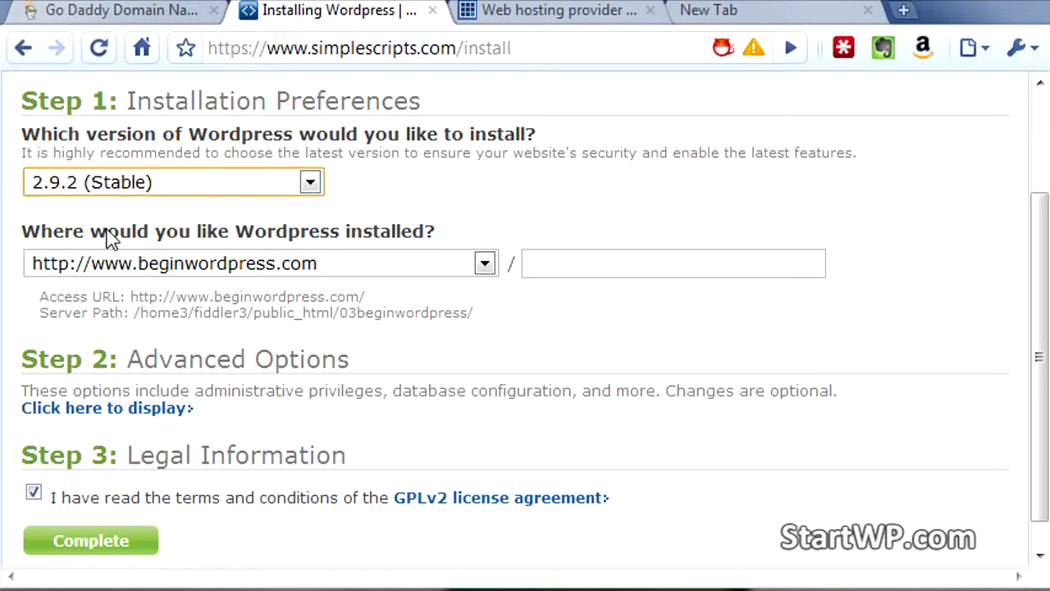
left_click(310, 184)
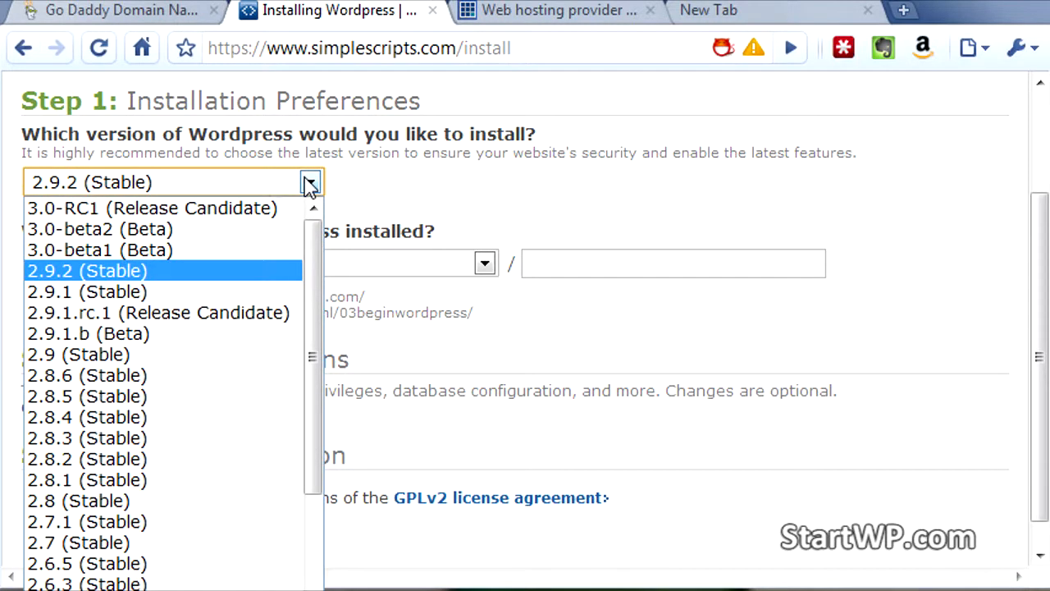
left_click(196, 210)
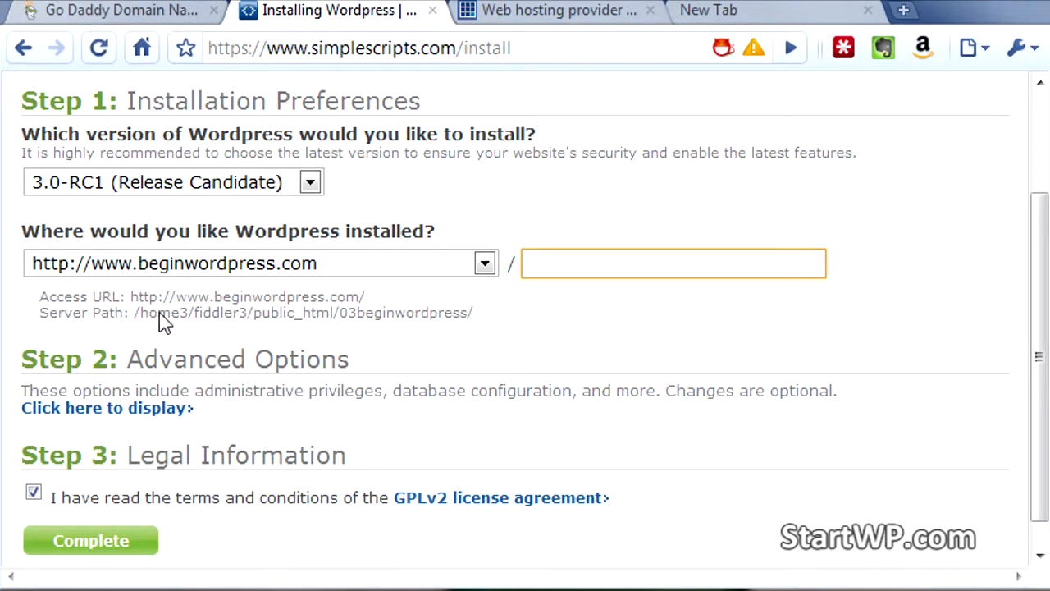
- Set a custom admin username and password in Advanced Options and submit the installation
left_click(61, 407)
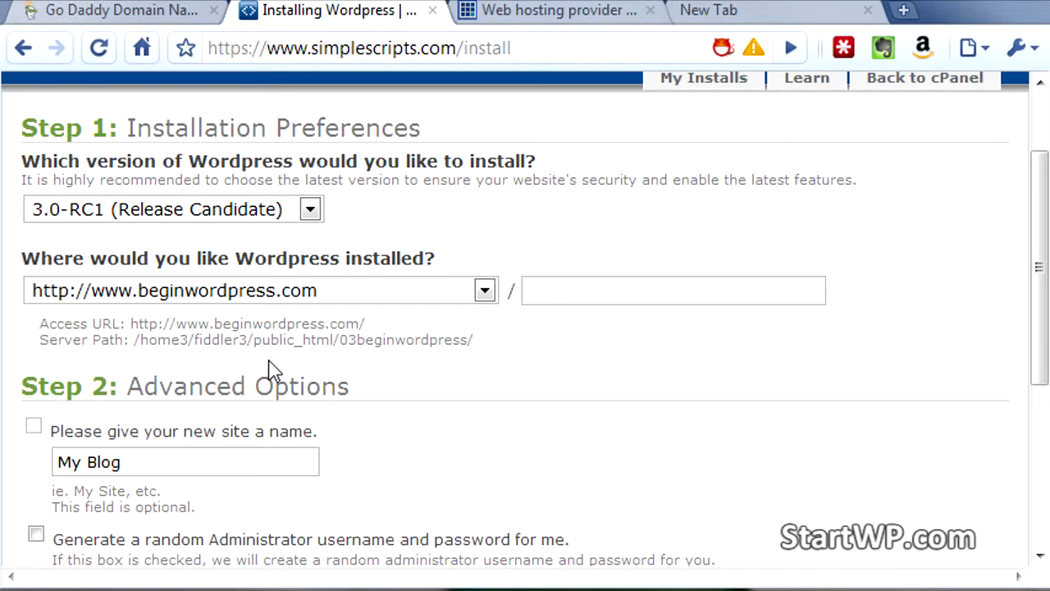
scroll(277, 366, "down", 3)
scroll(262, 356, "up", 1)
left_click(159, 366)
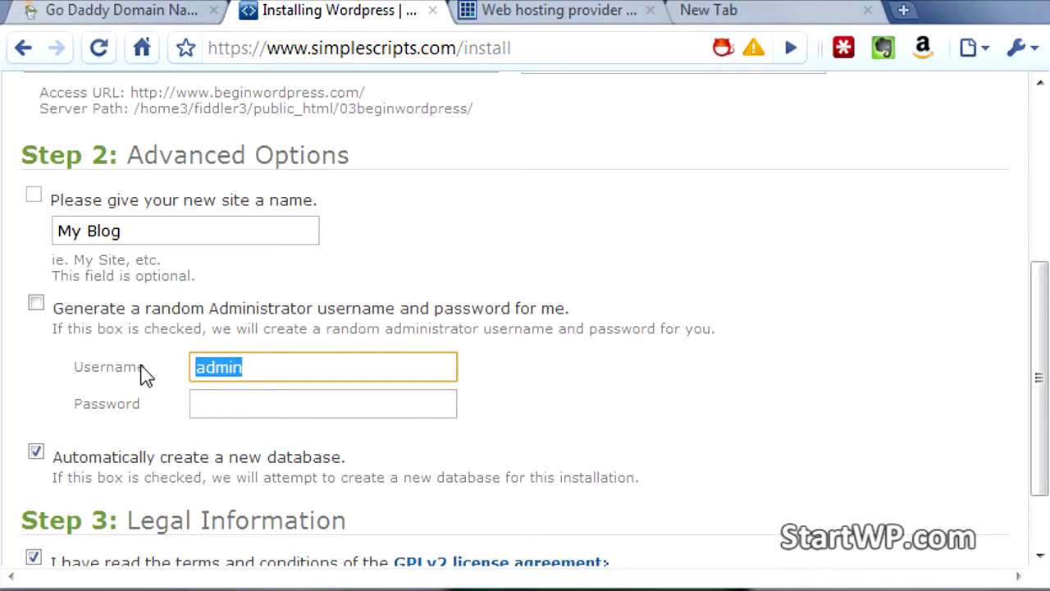
key("Tab")
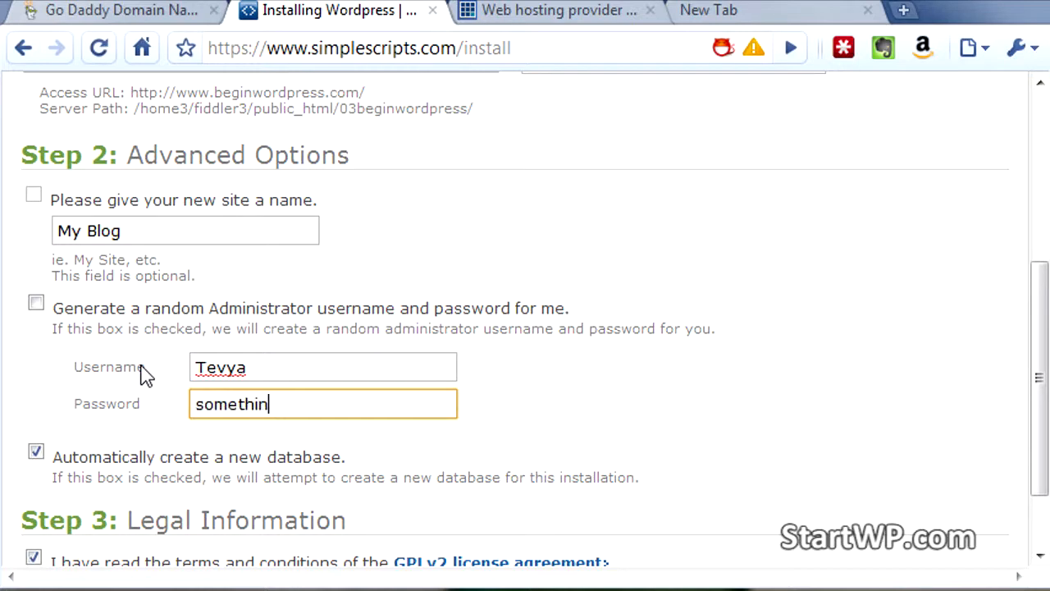
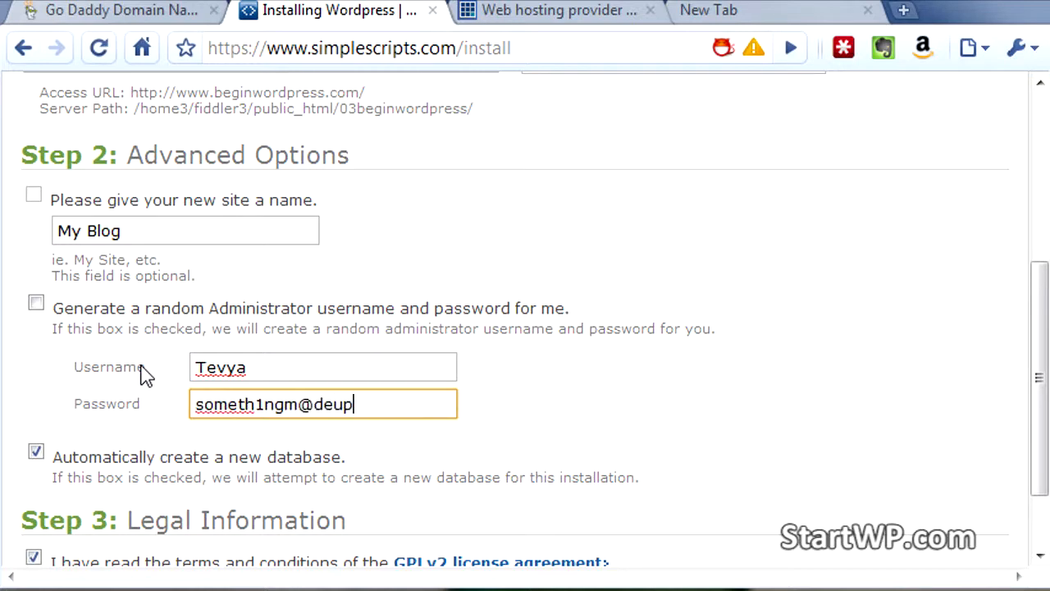
scroll(389, 404, "down", 3)
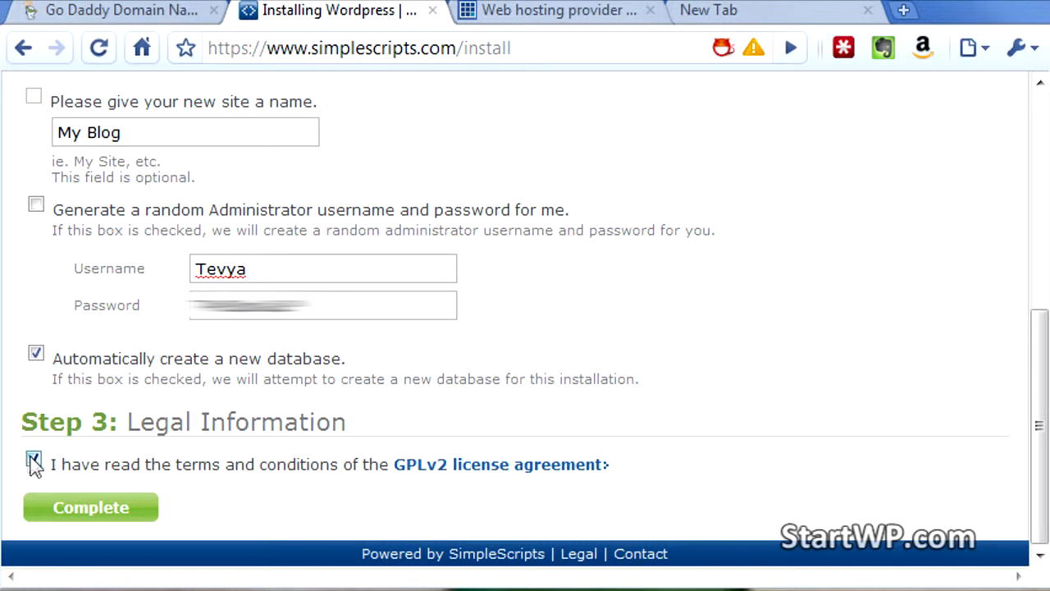
left_click(82, 511)
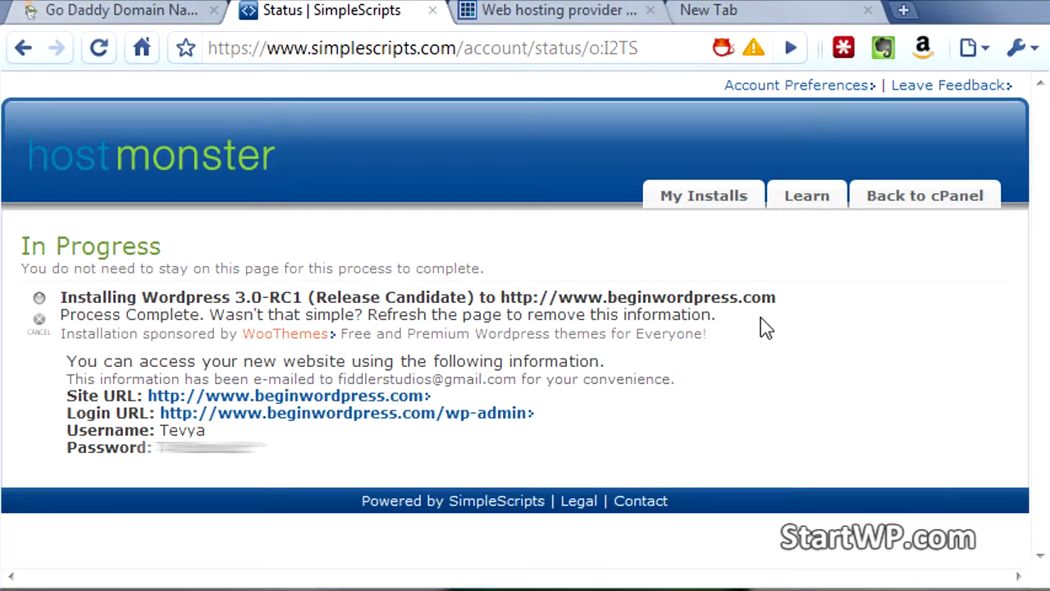
- Go back to cPanel once the installation reports Process Complete
left_click(902, 201)
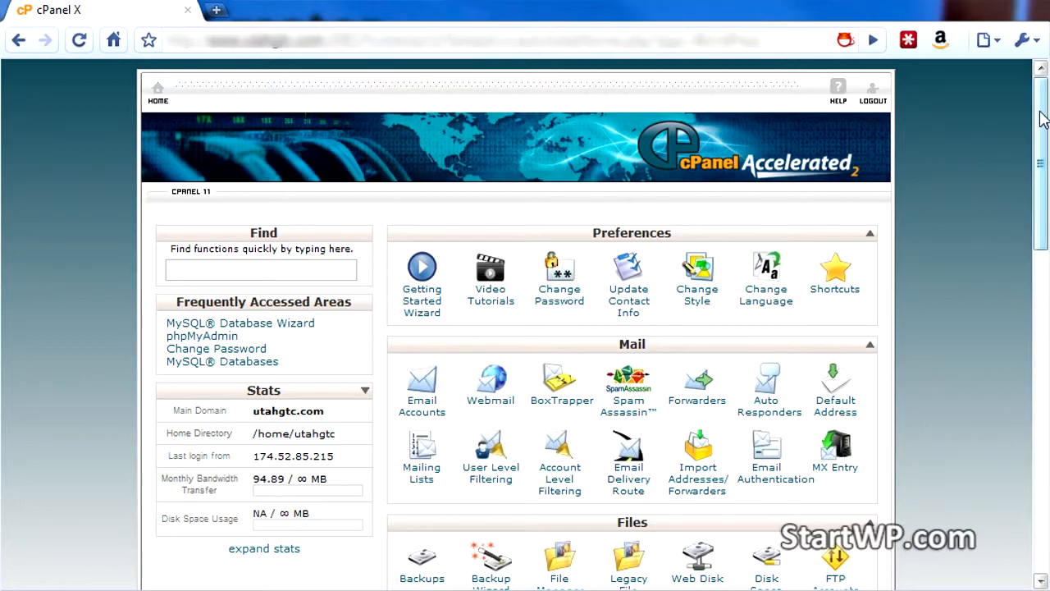
- Open Fantastico De Luxe from cPanel's Software/Services to see its installable scripts
left_click_drag(1040, 115, 1040, 446)
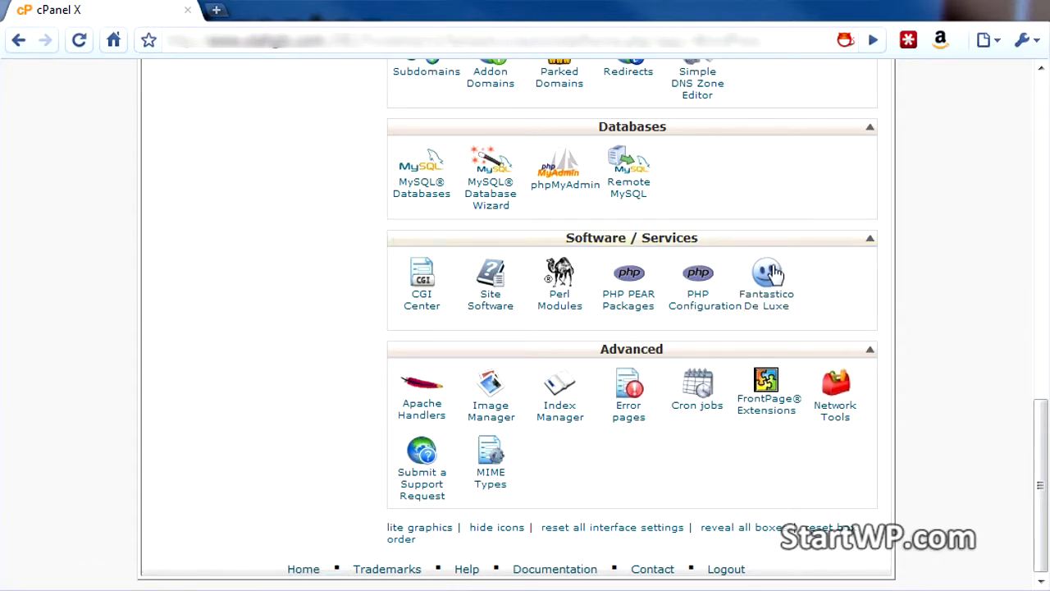
left_click(775, 280)
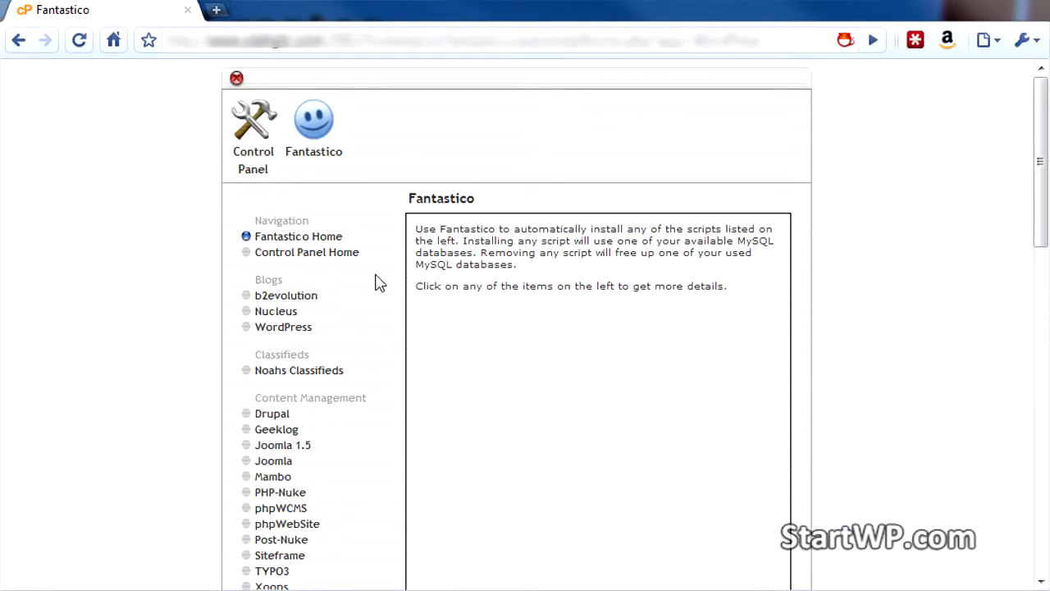
scroll(407, 281, "down", 3)
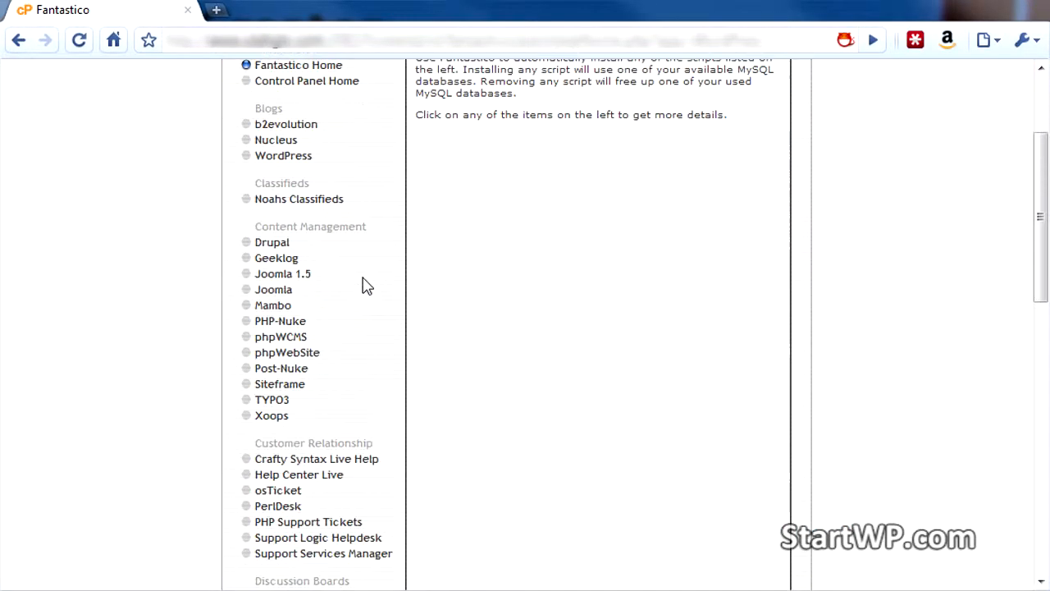
- Start a new Fantastico WordPress installation in the newsite directory
left_click(284, 157)
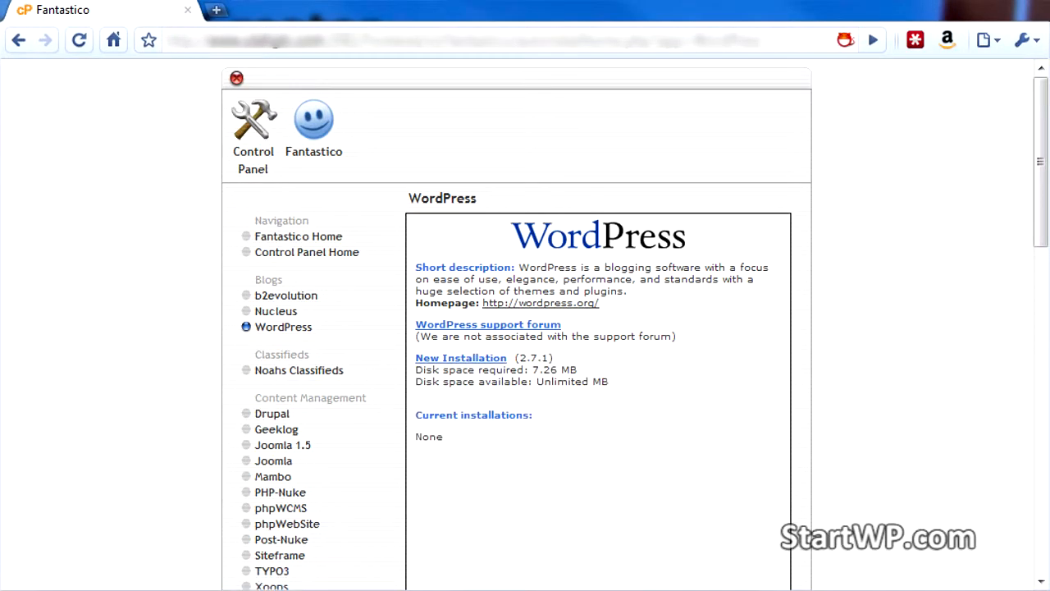
left_click(470, 361)
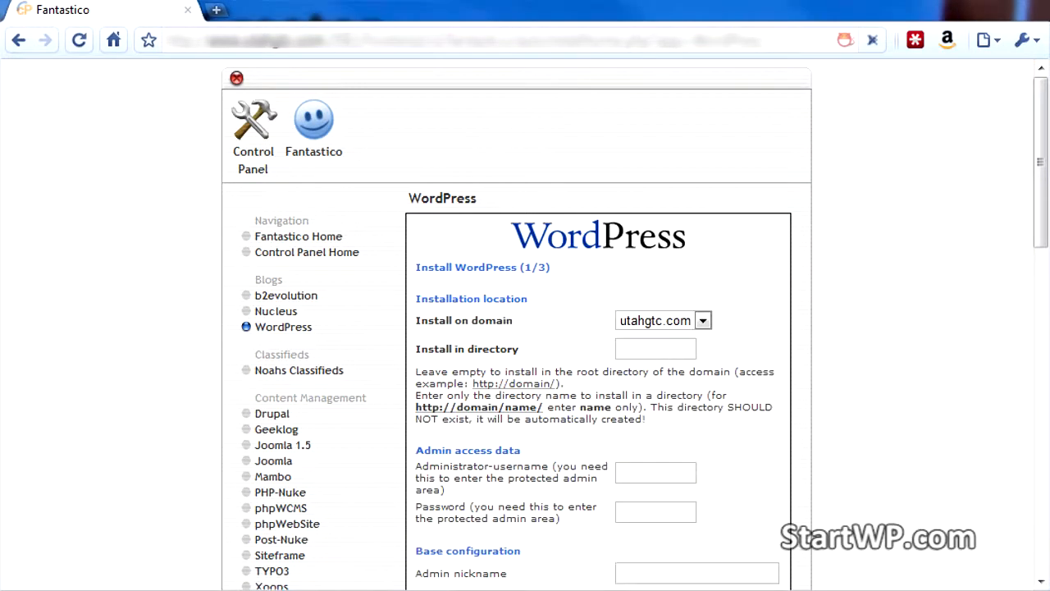
type("newsite")
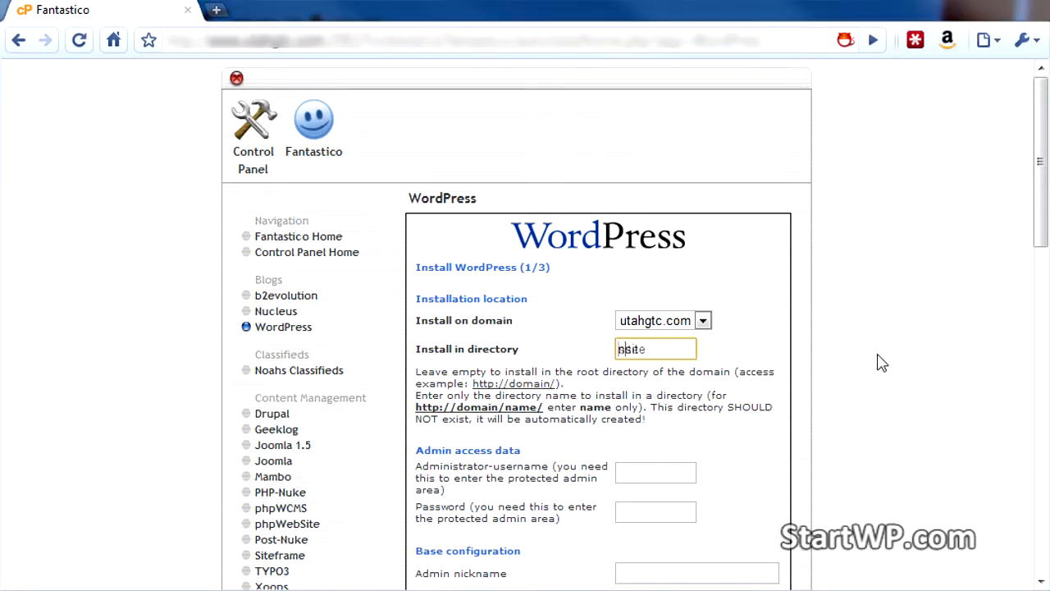
- Enter the admin username, password and nickname, then install and finish WordPress
left_click(670, 468)
scroll(624, 427, "down", 2)
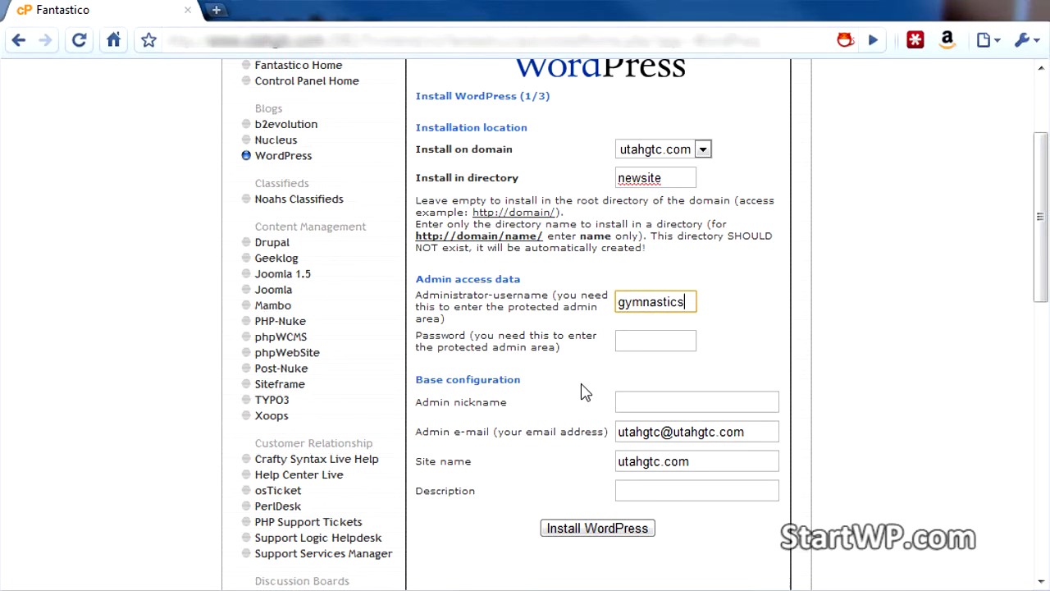
left_click(644, 341)
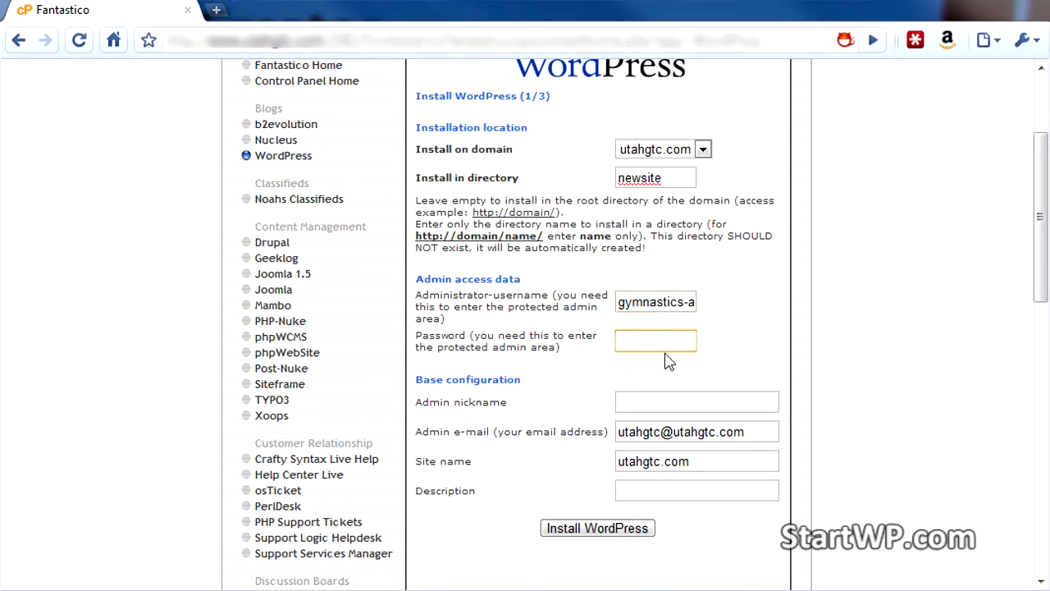
type("********")
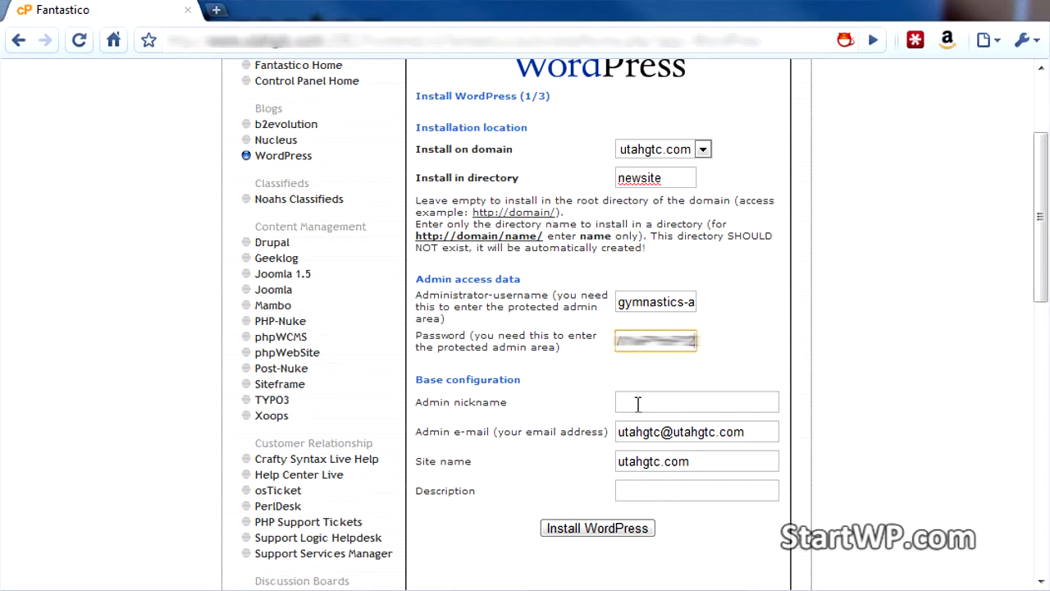
left_click(638, 403)
type("adm")
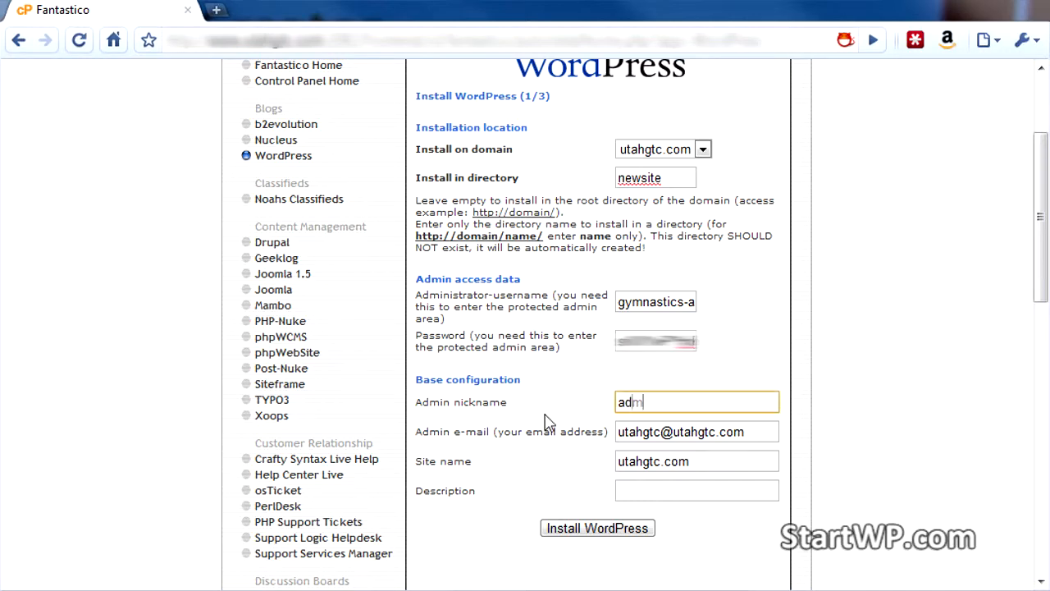
type("in")
type("lif")
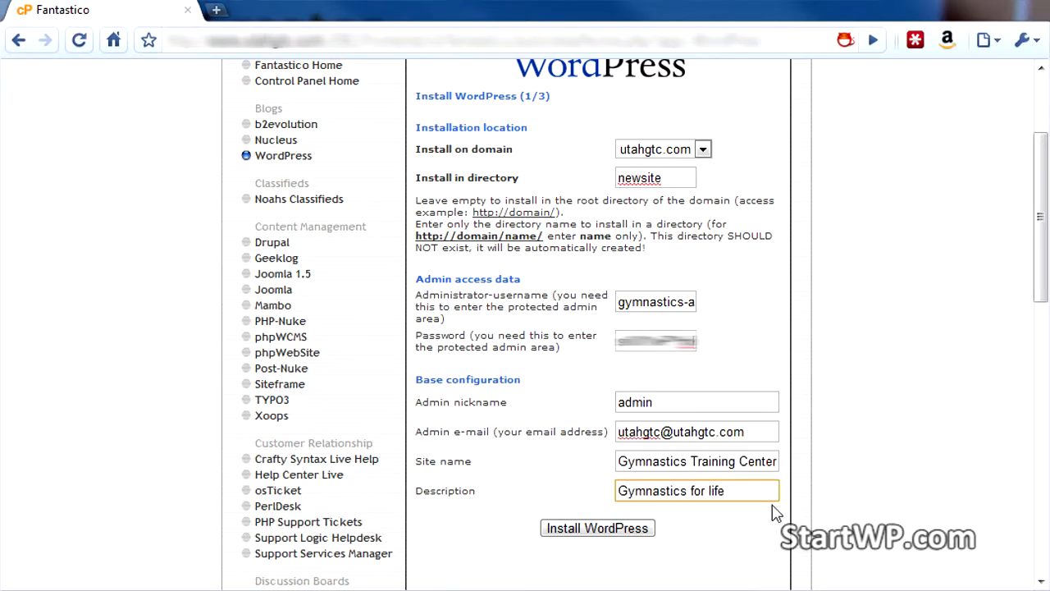
left_click(594, 529)
left_click(601, 377)
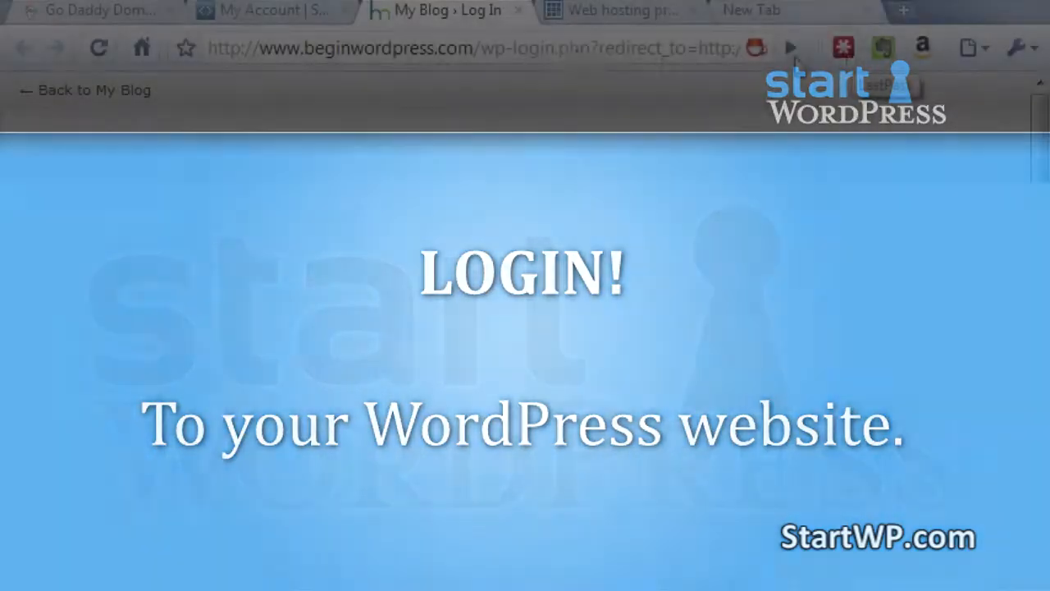
- Log in at beginwordpress.com/wp-admin with the admin credentials and Remember Me ticked
left_click(451, 51)
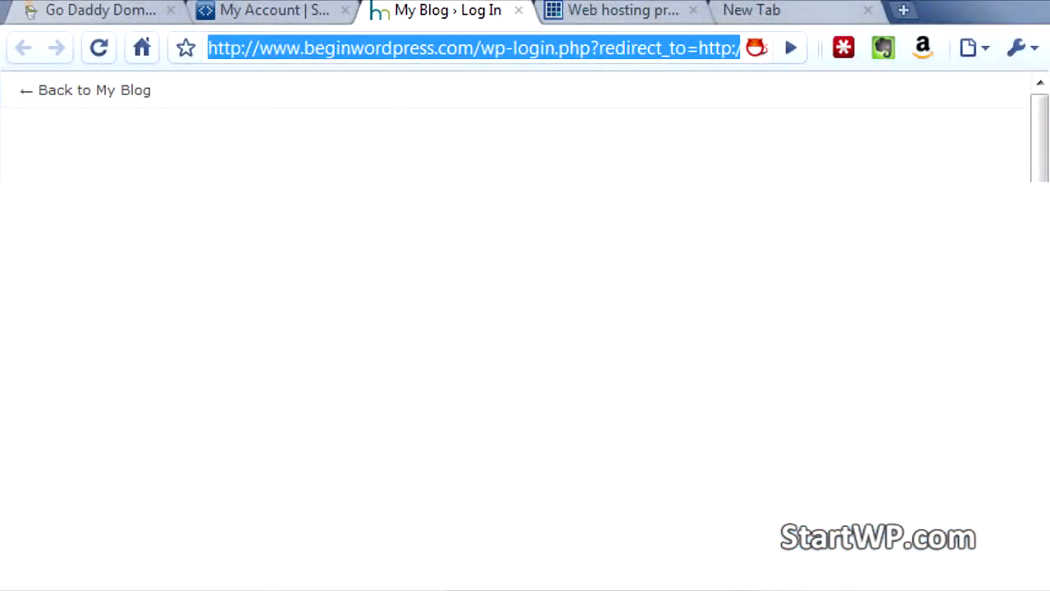
type("be")
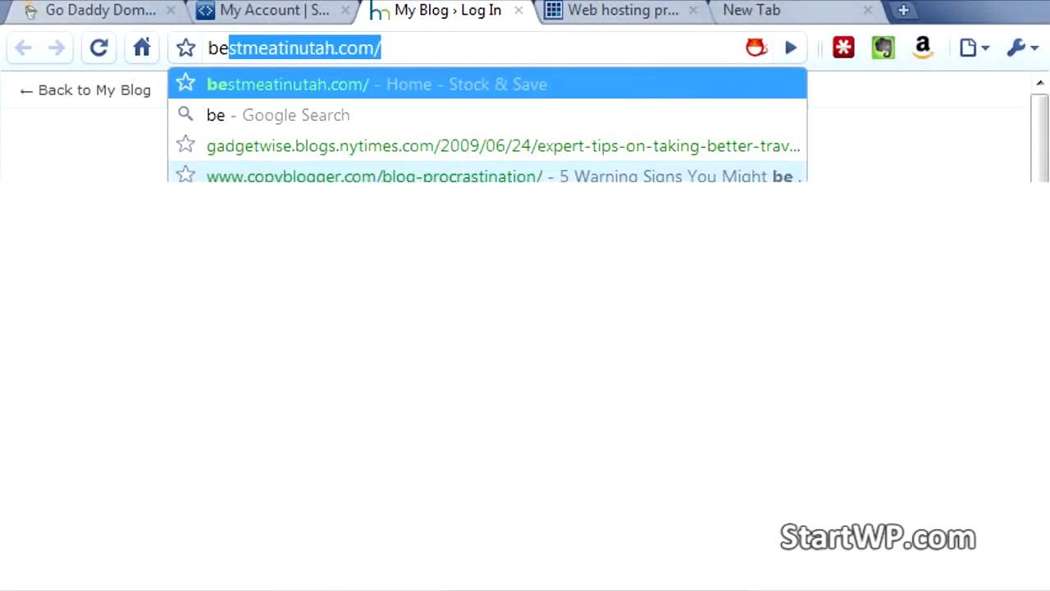
type("ginwordpre")
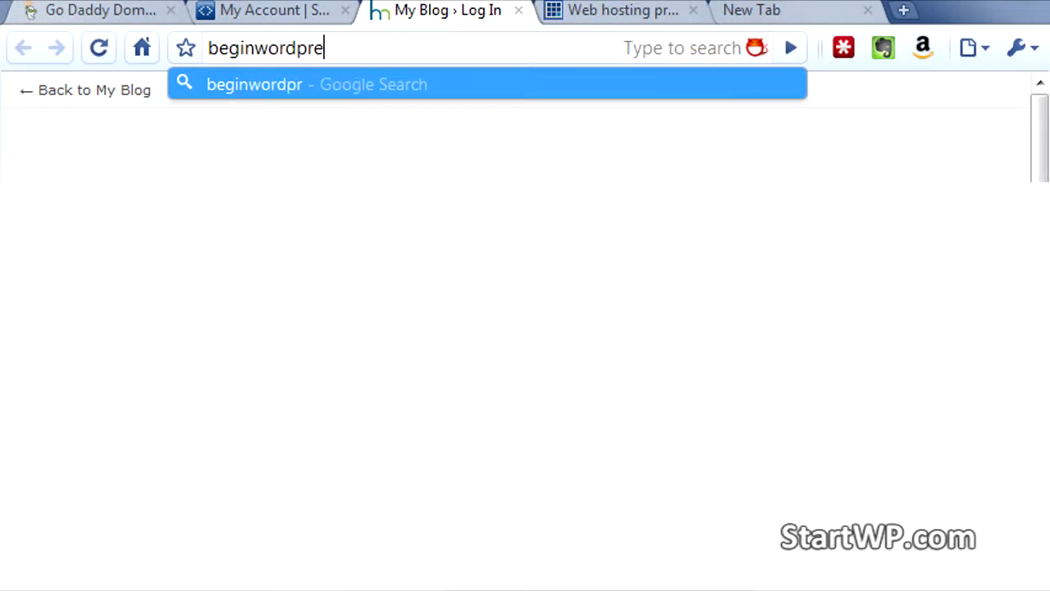
type("ss.com/")
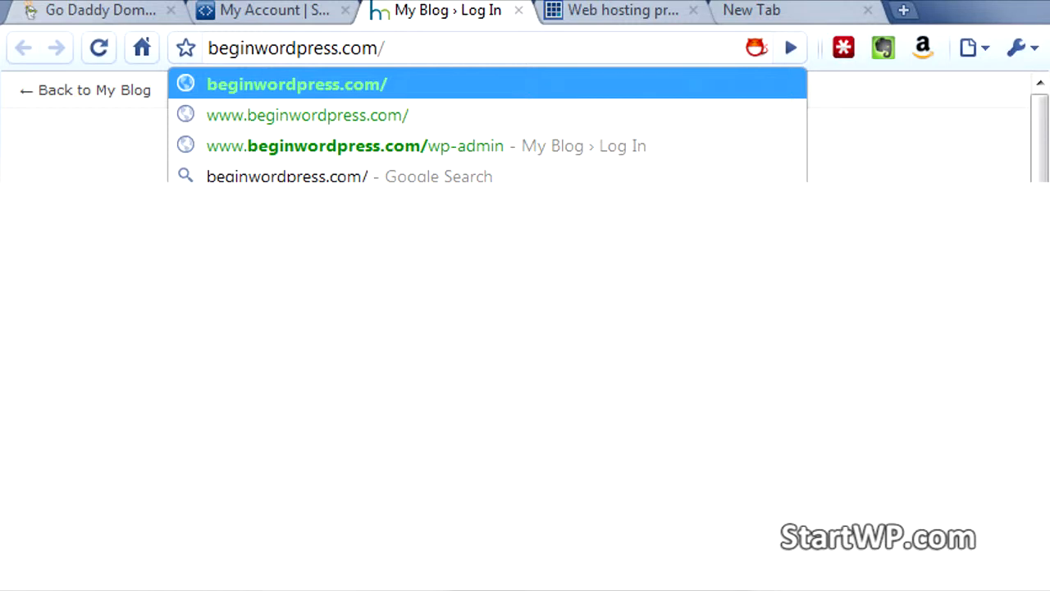
type("wp-admin")
key("Return")
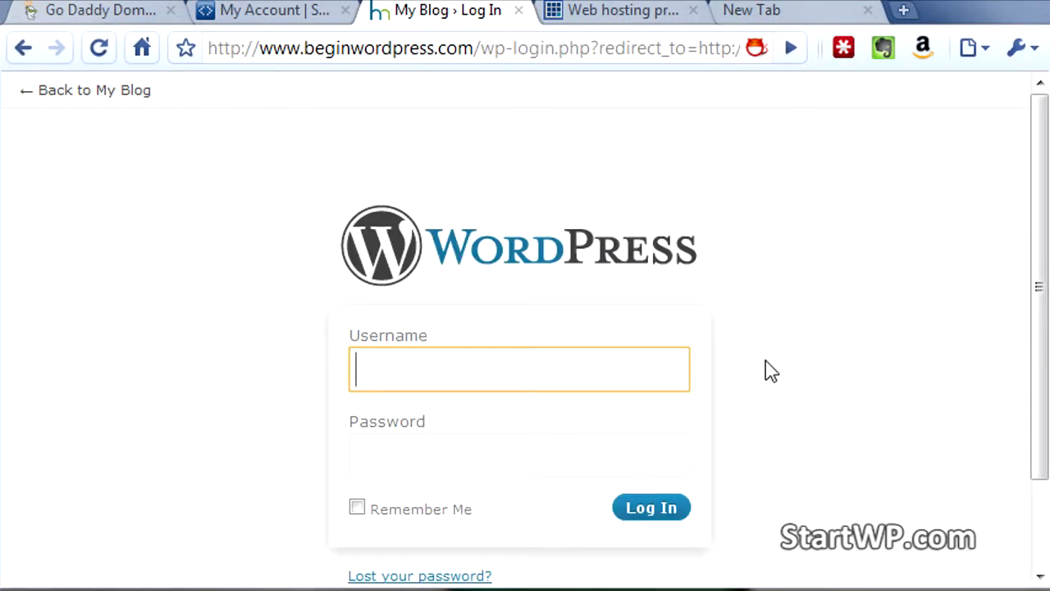
key("BackSpace")
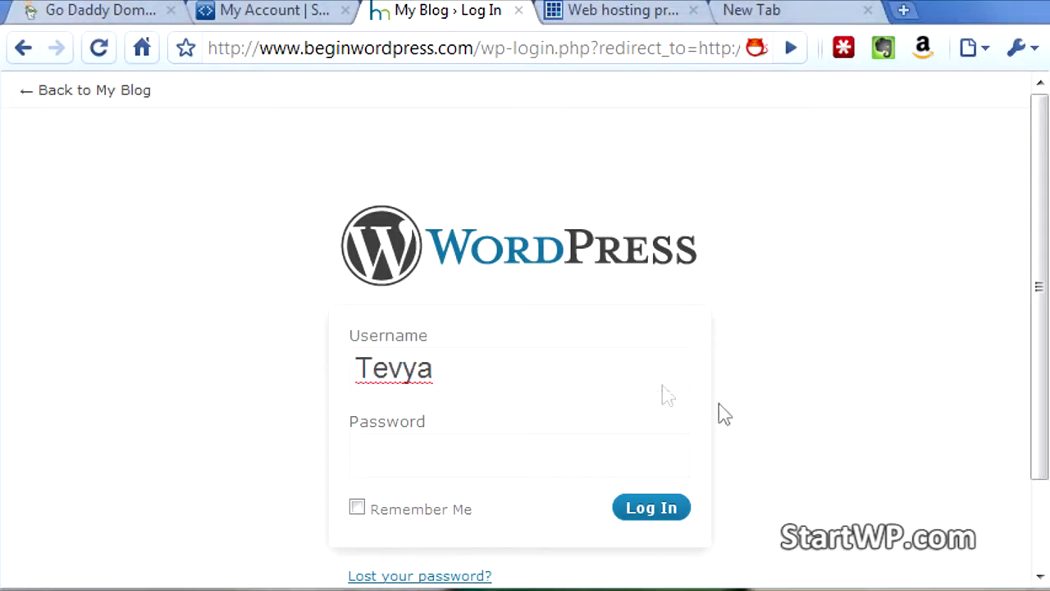
left_click(471, 471)
key("ctrl+v")
left_click(355, 507)
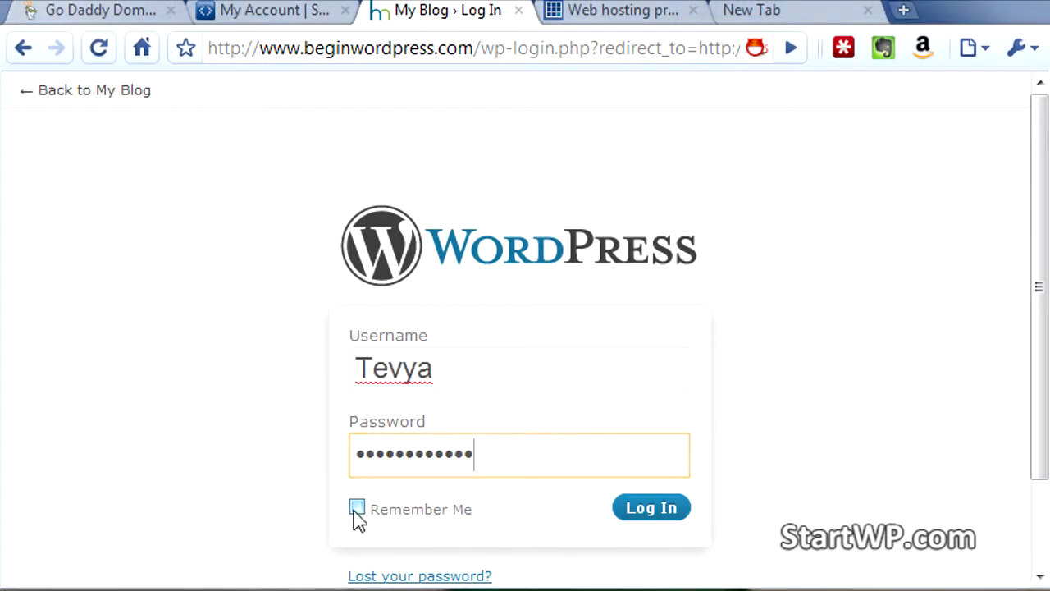
left_click(664, 510)
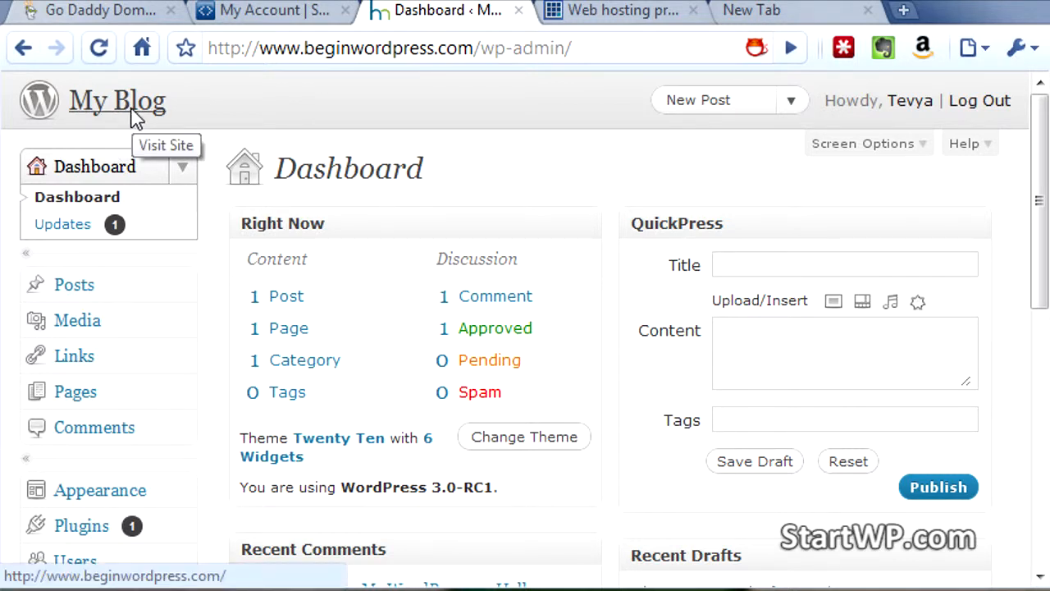
- Open the My Blog homepage at beginwordpress.com in a new tab and browse its Hello world! post
right_click(133, 116)
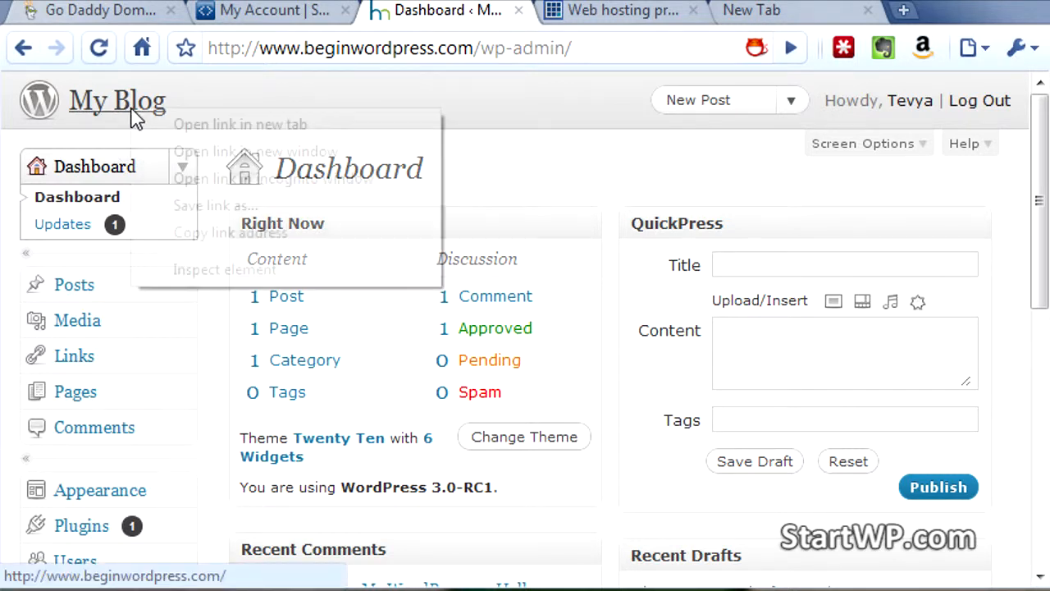
left_click(223, 131)
left_click(533, 18)
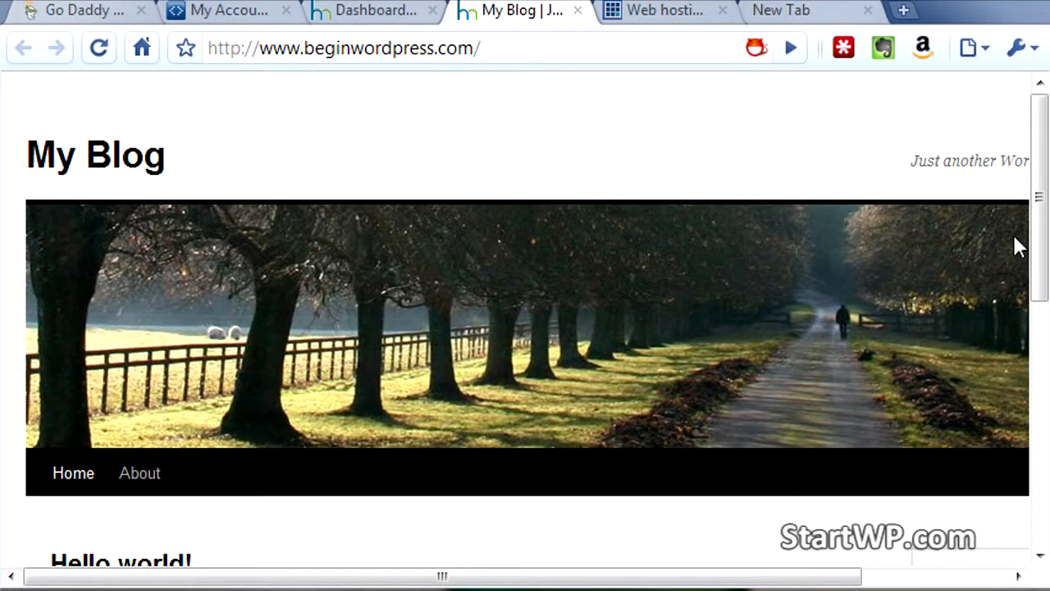
mouse_move(1037, 152)
left_mouse_down()
mouse_move(1037, 394)
mouse_move(1037, 152)
left_mouse_up()
left_click_drag(367, 580, 281, 565)
scroll(832, 312, "down", 10)
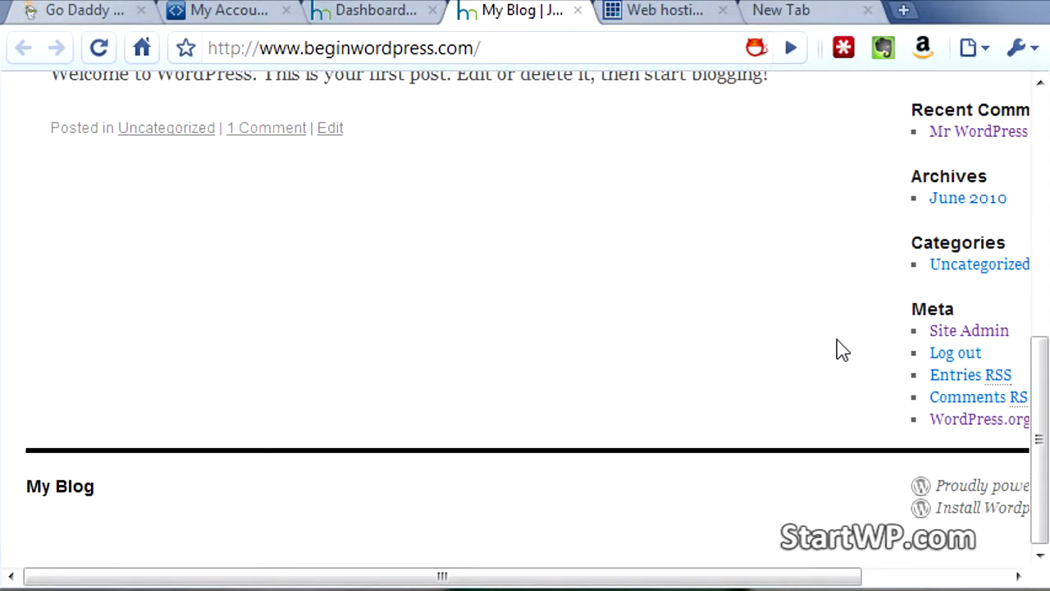
scroll(836, 351, "up", 10)
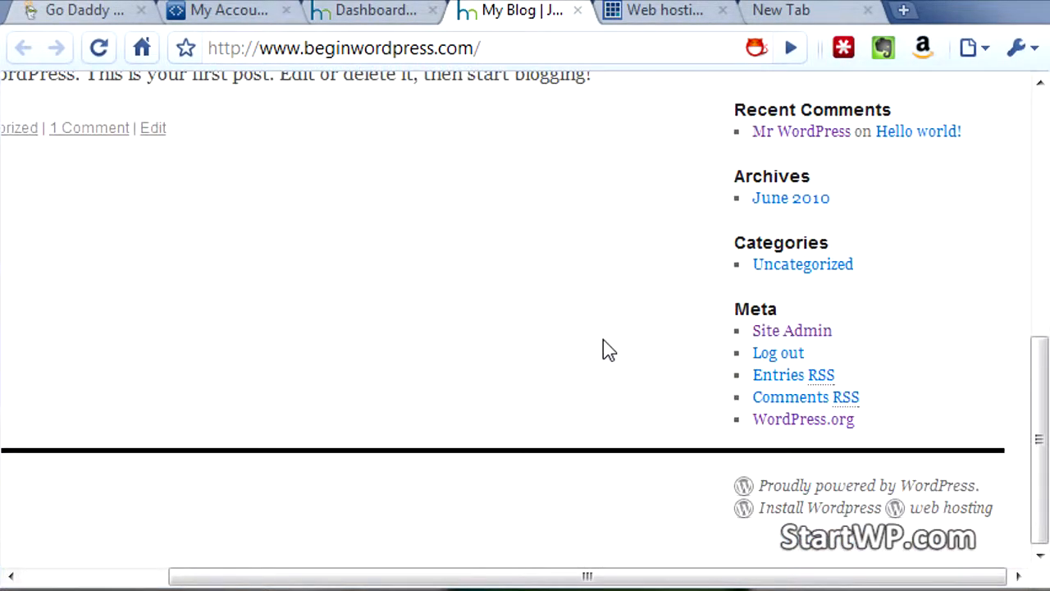
scroll(603, 345, "up", 10)
left_click_drag(615, 580, 363, 579)
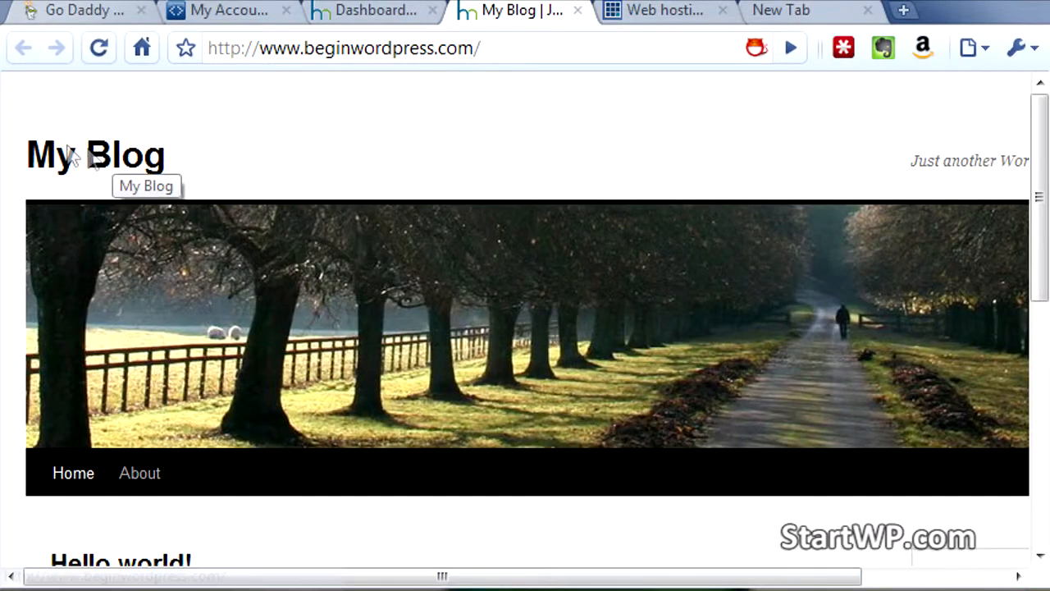